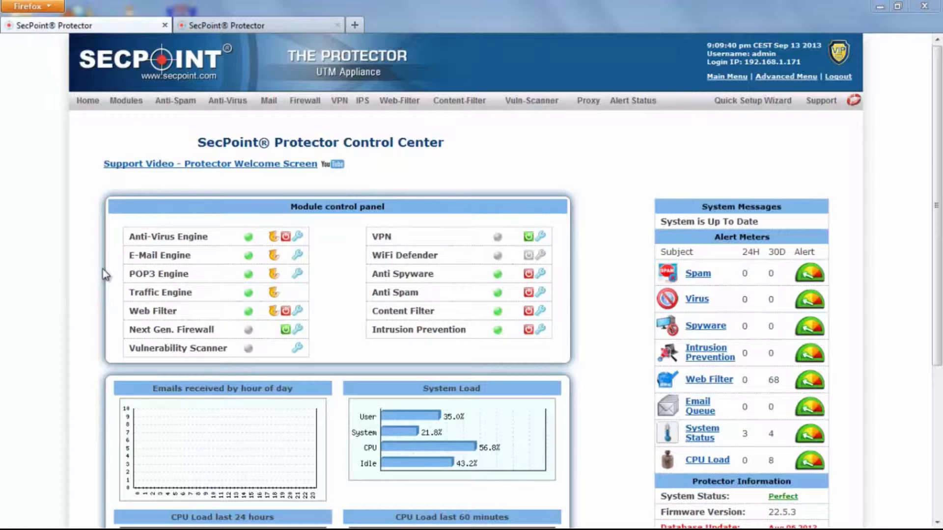
- Open the LondonBoston tunnel from the VPN Tunnels list for editing
mouse_move(341, 105)
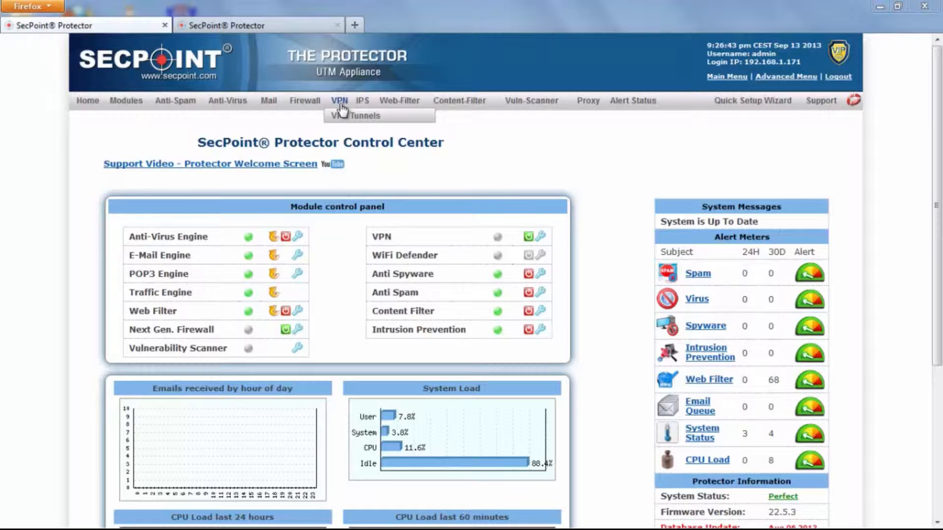
click(345, 117)
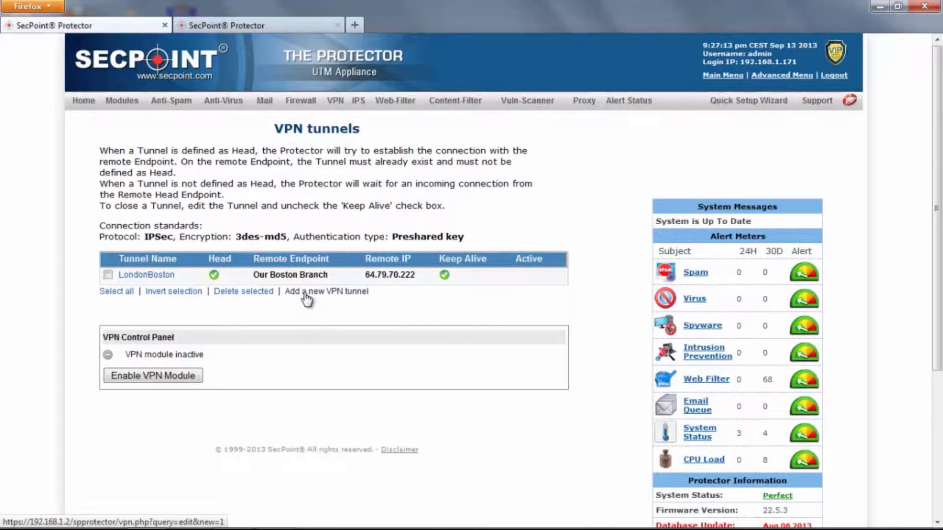
click(146, 277)
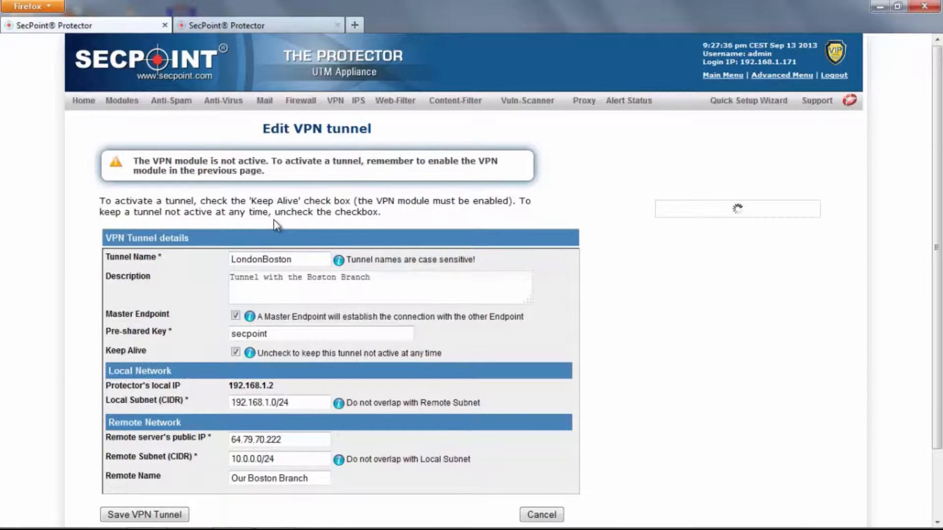
- Highlight the LondonBoston tunnel name on the Edit VPN tunnel form
scroll(274, 220, down, 2)
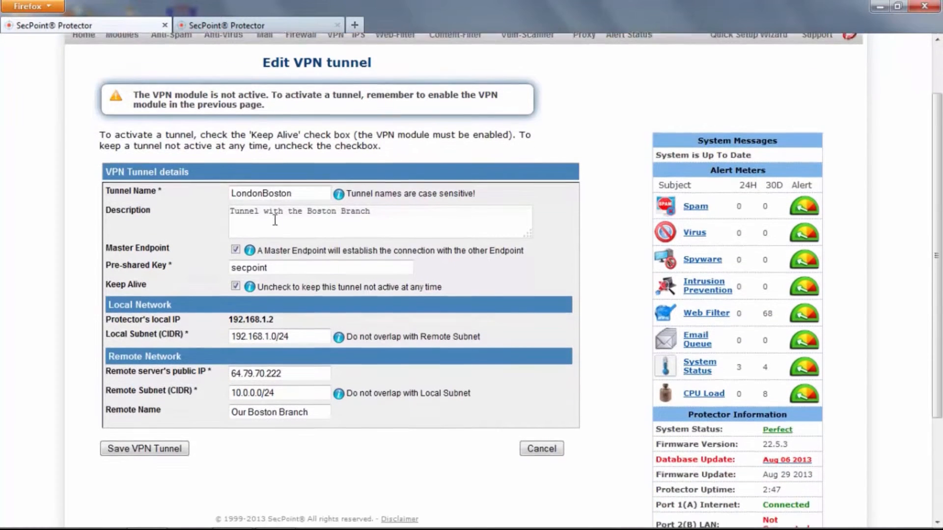
scroll(276, 220, up, 2)
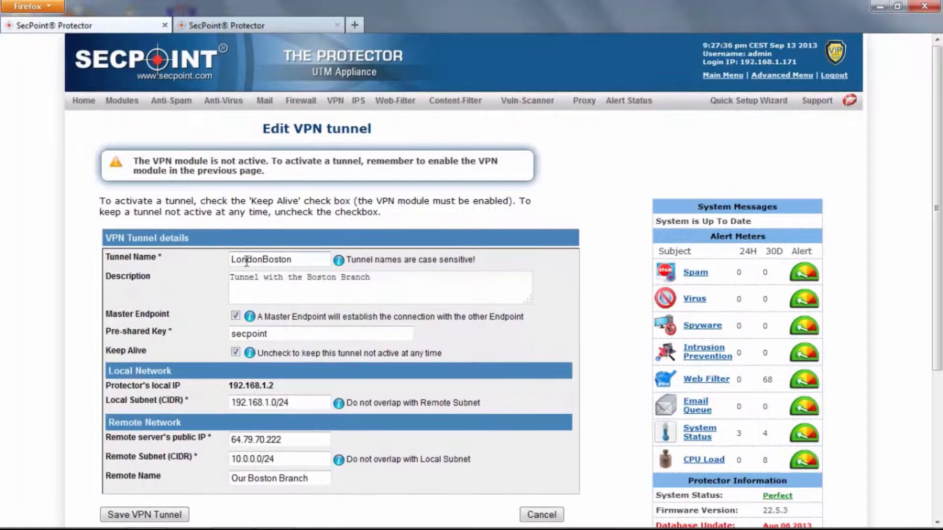
drag(291, 260, 231, 260)
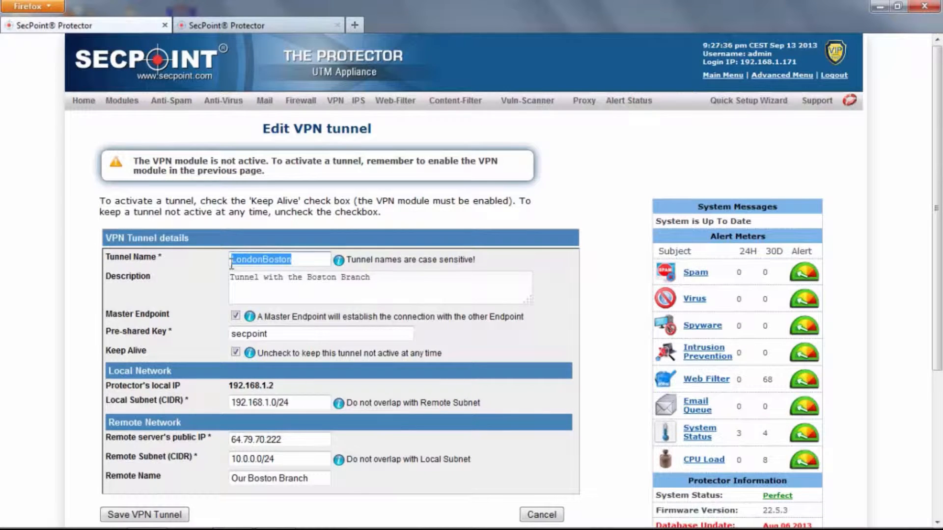
click(253, 261)
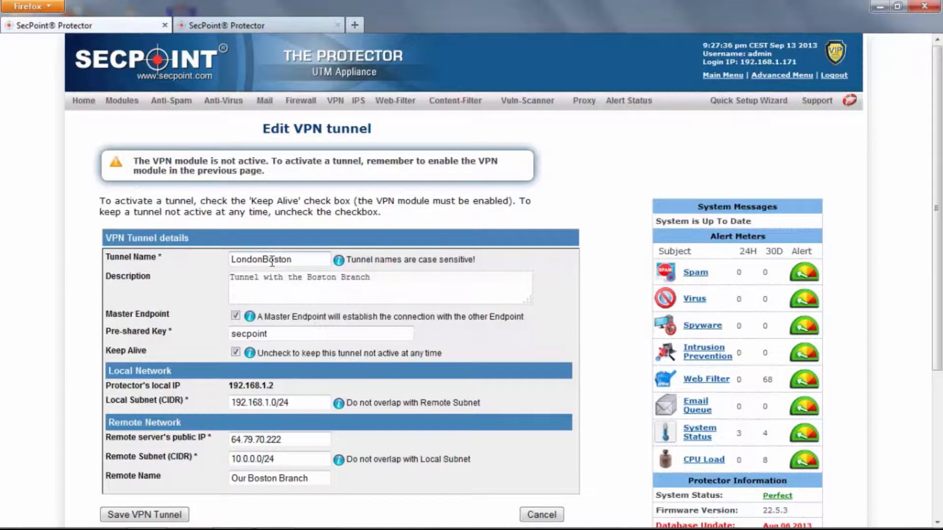
drag(294, 261, 230, 260)
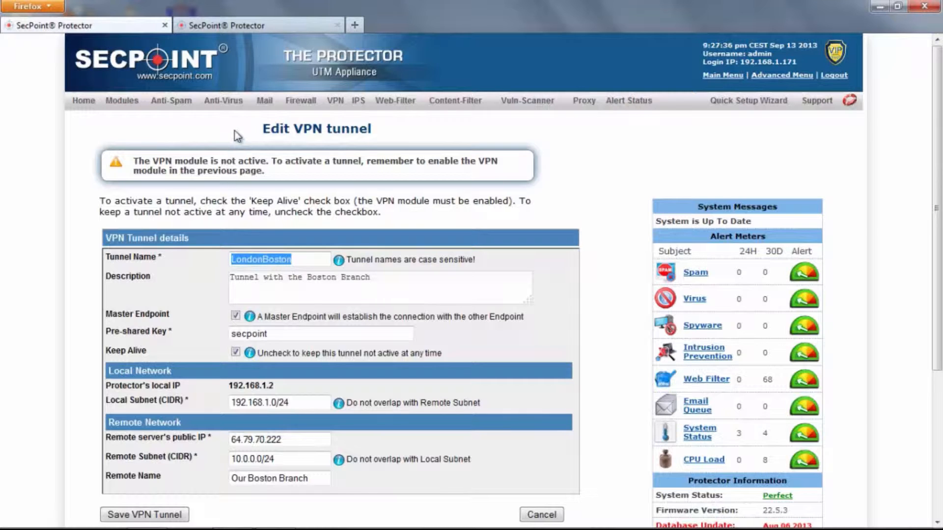
- On the second appliance's tab, open its LondonBoston tunnel and highlight the tunnel name
click(231, 23)
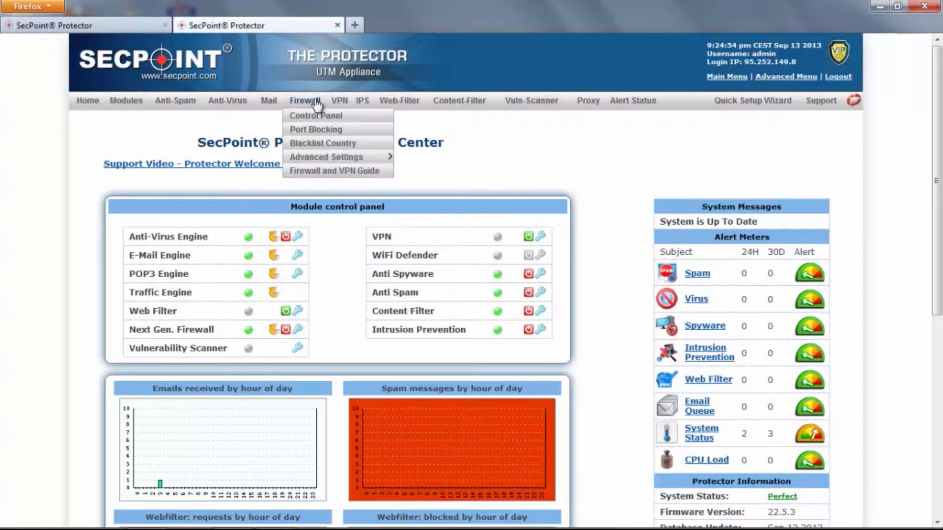
mouse_move(341, 102)
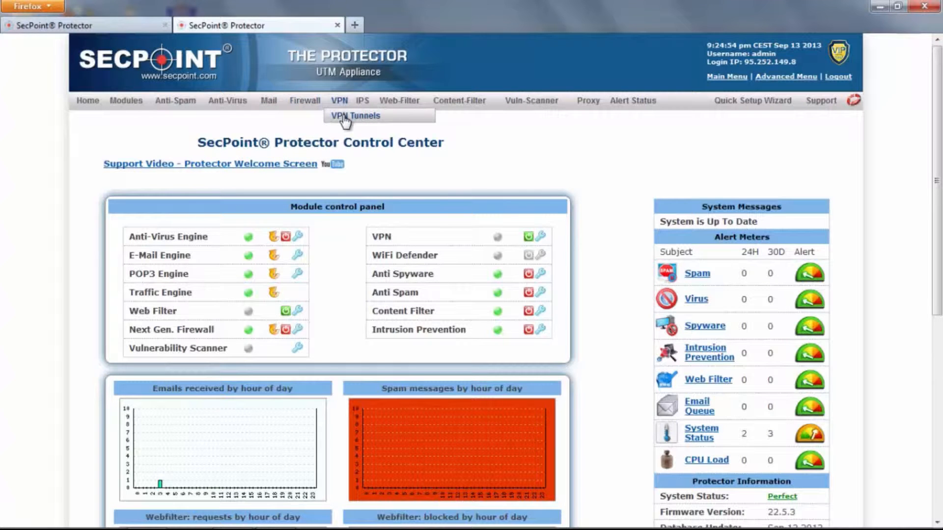
click(354, 116)
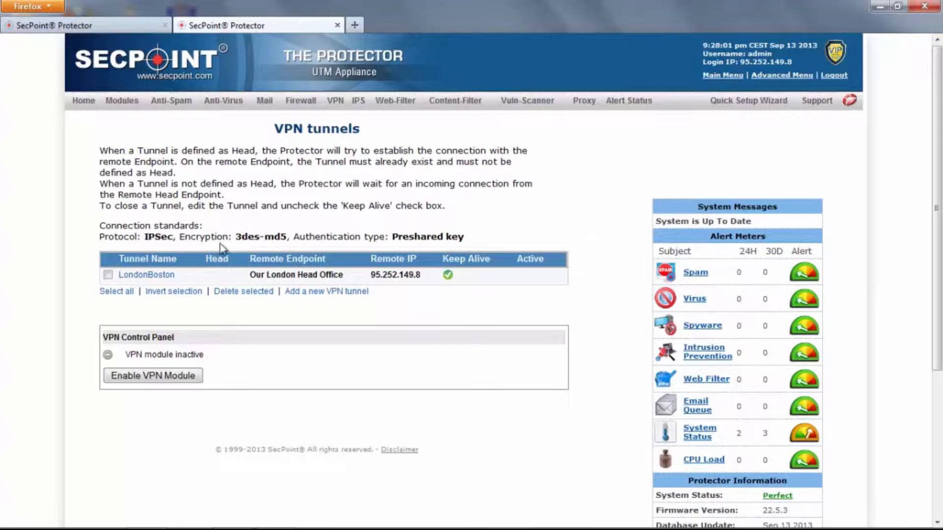
click(146, 277)
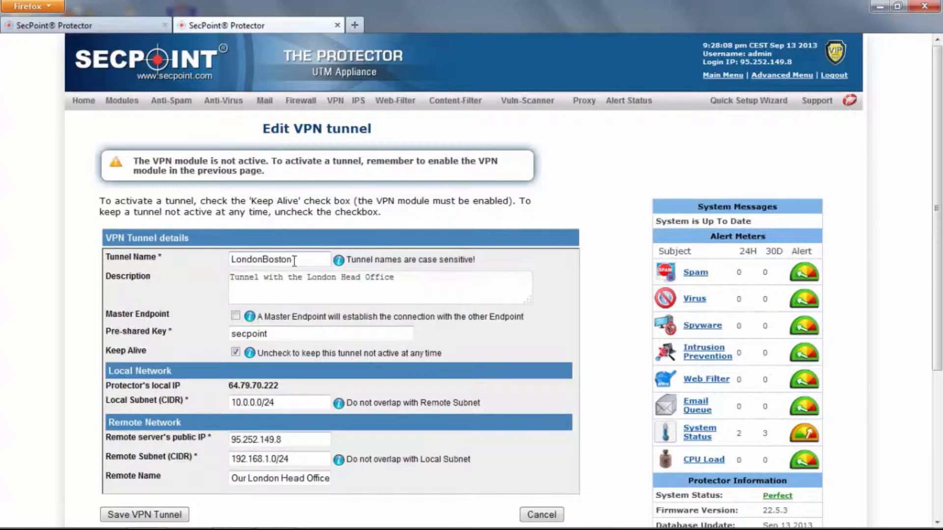
drag(295, 261, 228, 260)
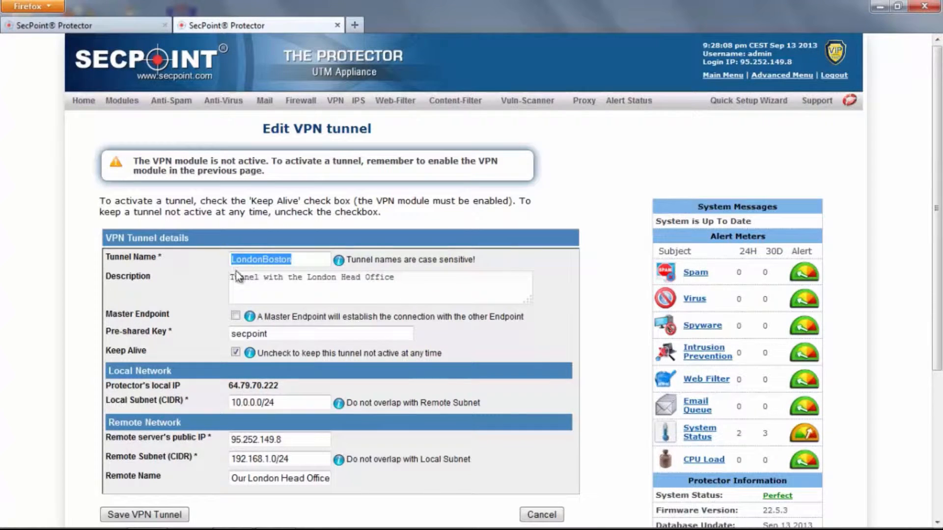
drag(294, 260, 233, 260)
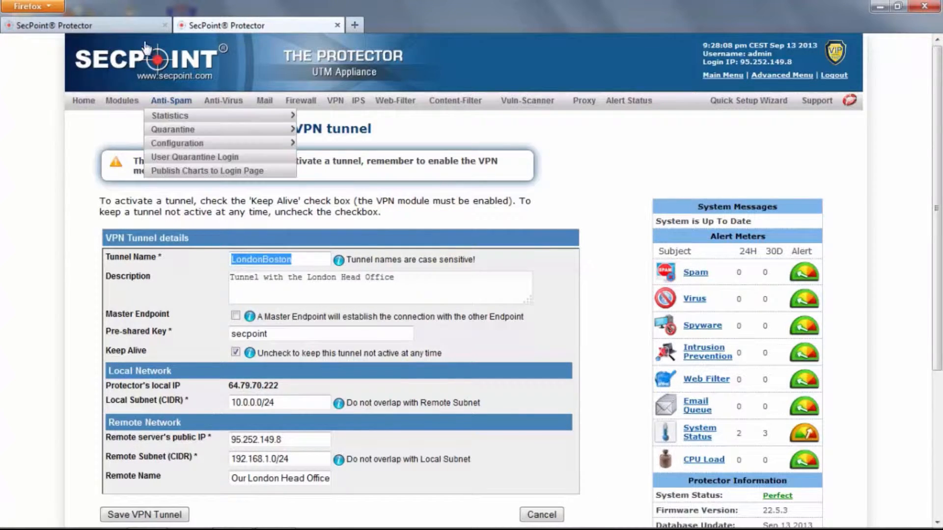
- Compare the Boston Branch and London Head Office tunnel forms across both tabs
click(129, 26)
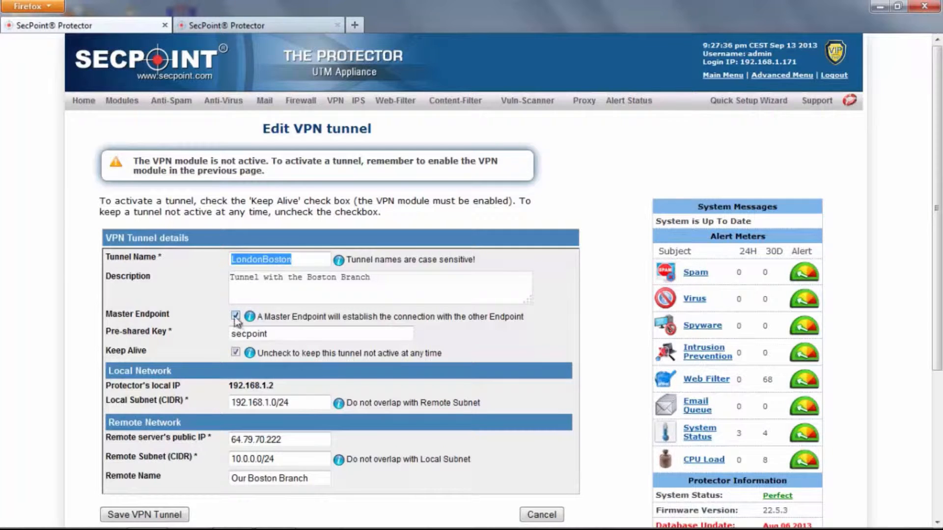
click(229, 28)
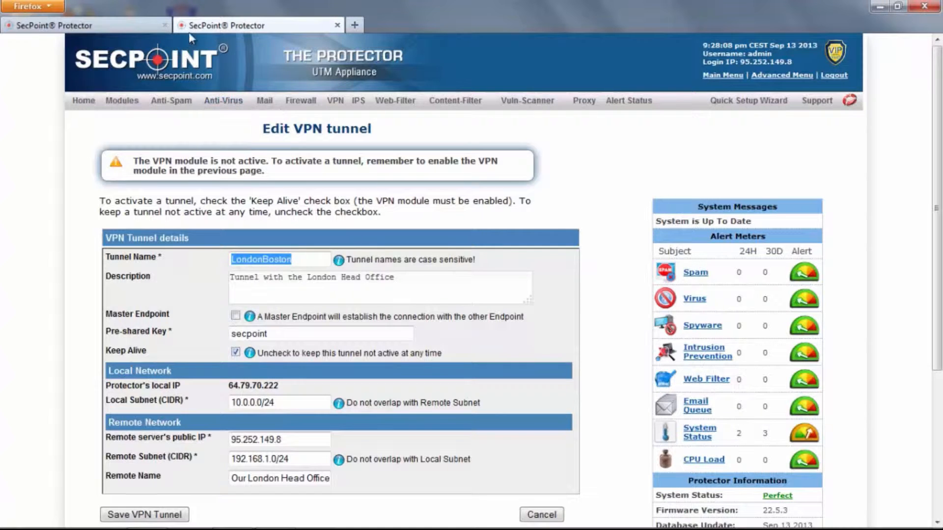
click(143, 24)
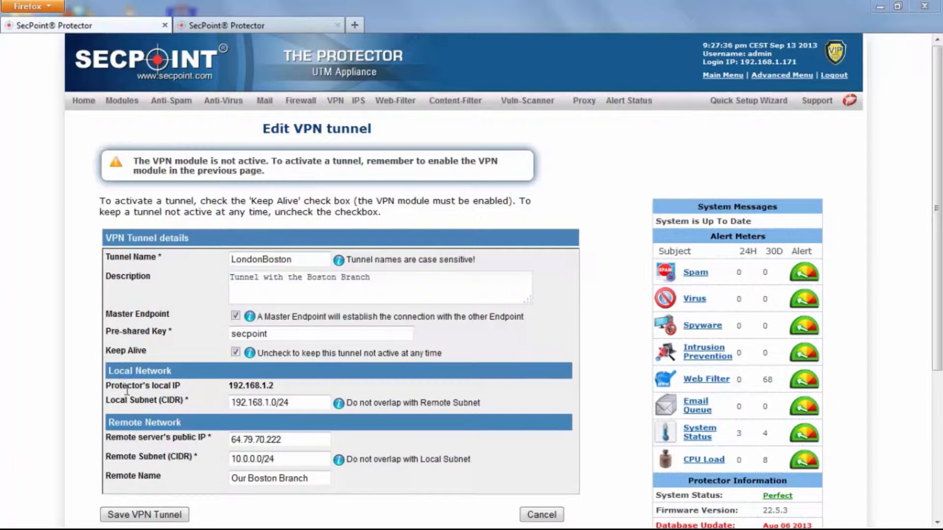
- Highlight the Boston form's local subnet 192.168.1.0/24, remote subnet 10.0.0.0/24 and remote IP 64.79.70.222
drag(296, 403, 228, 403)
drag(278, 458, 227, 460)
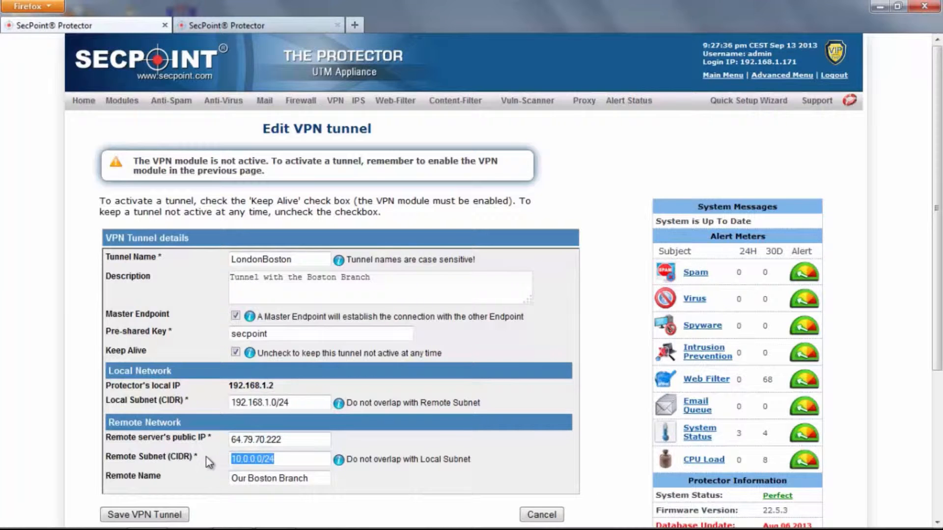
drag(290, 440, 235, 448)
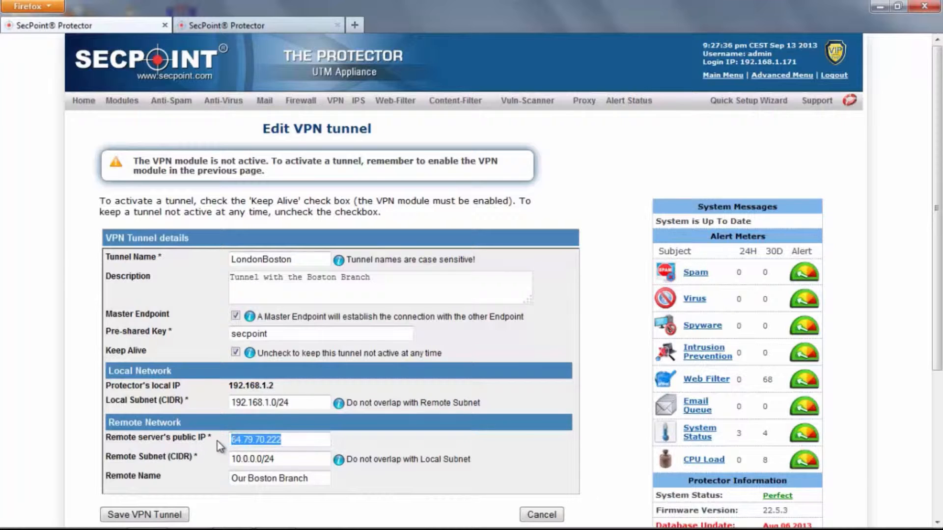
click(219, 446)
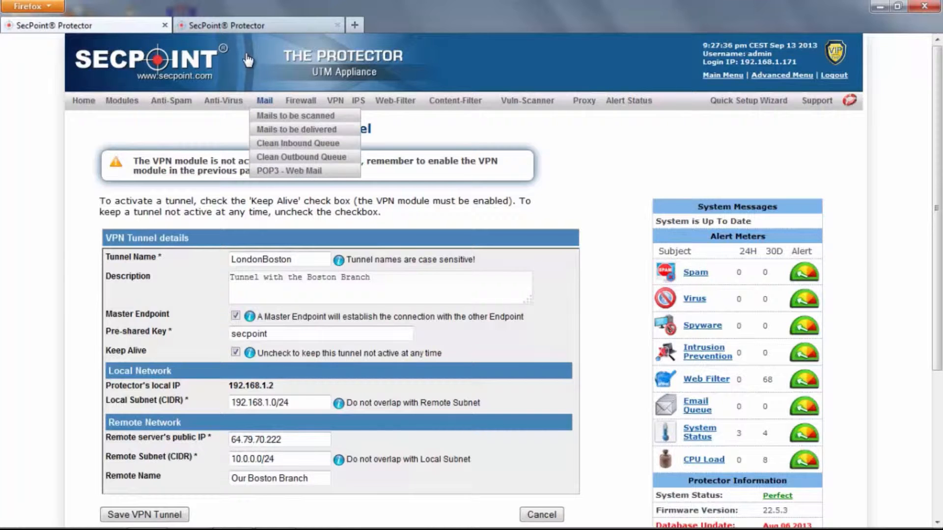
- Compare the London form's local IP and 10.0.0.0/24 subnet with the Boston form's remote subnet
click(246, 27)
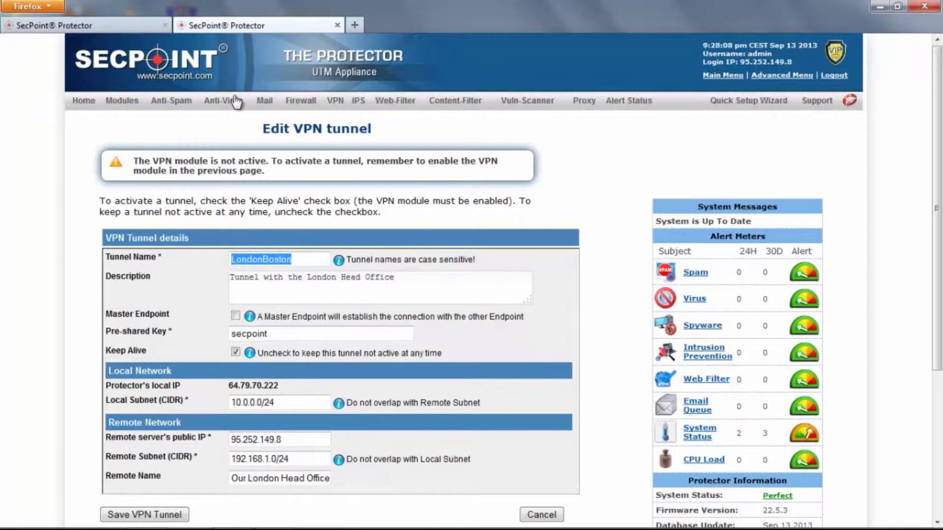
drag(229, 385, 276, 385)
click(278, 386)
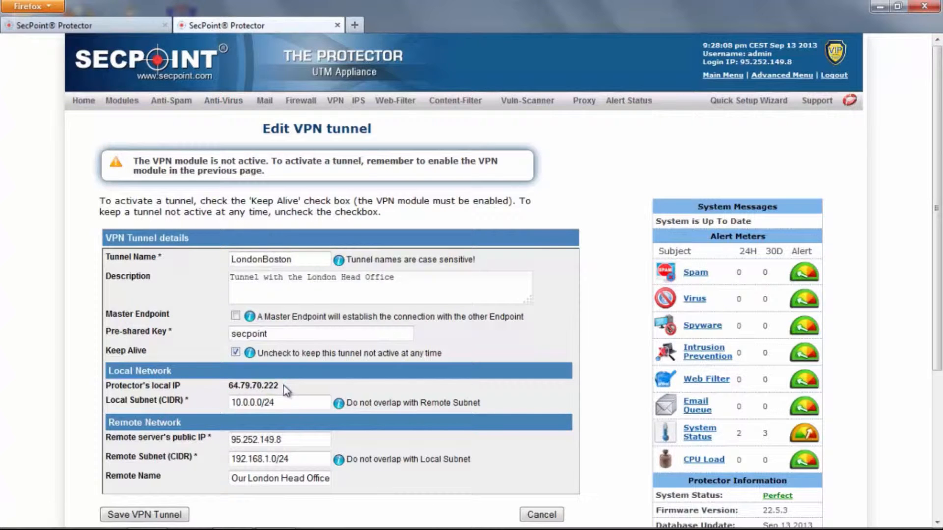
drag(273, 403, 233, 400)
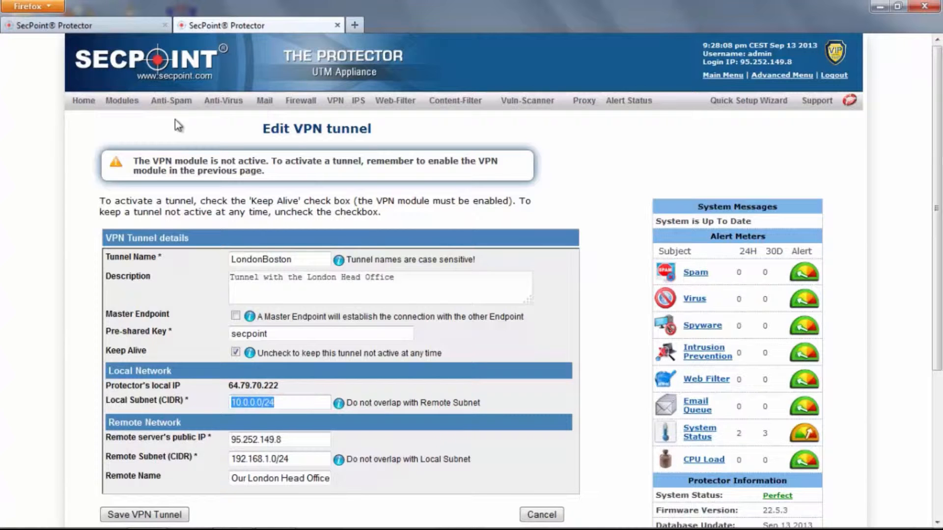
click(135, 26)
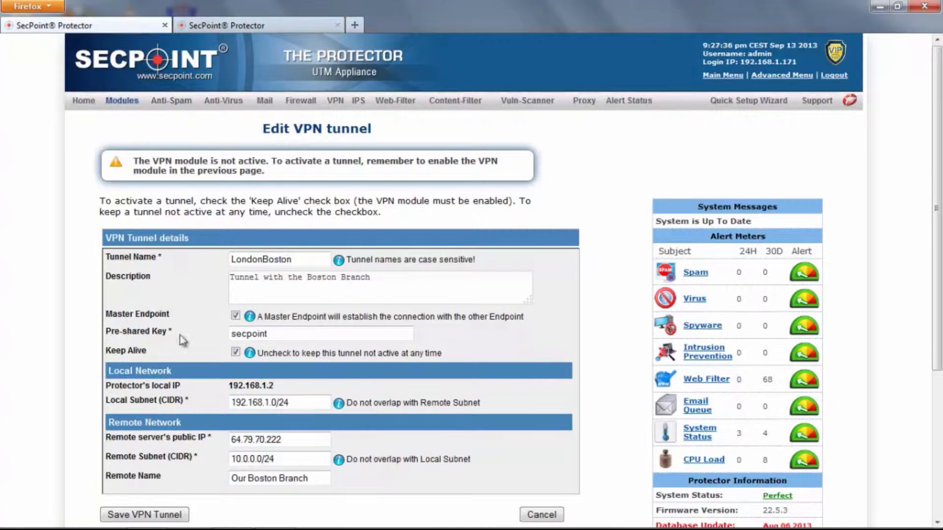
drag(236, 459, 265, 458)
- Check the pre-shared key on both tunnel forms and save the London-side tunnel
drag(270, 334, 235, 334)
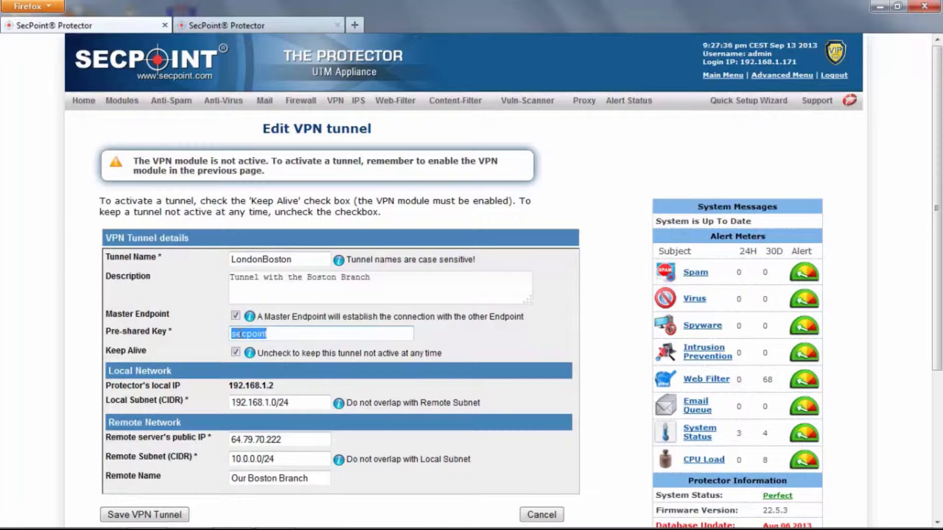
click(237, 334)
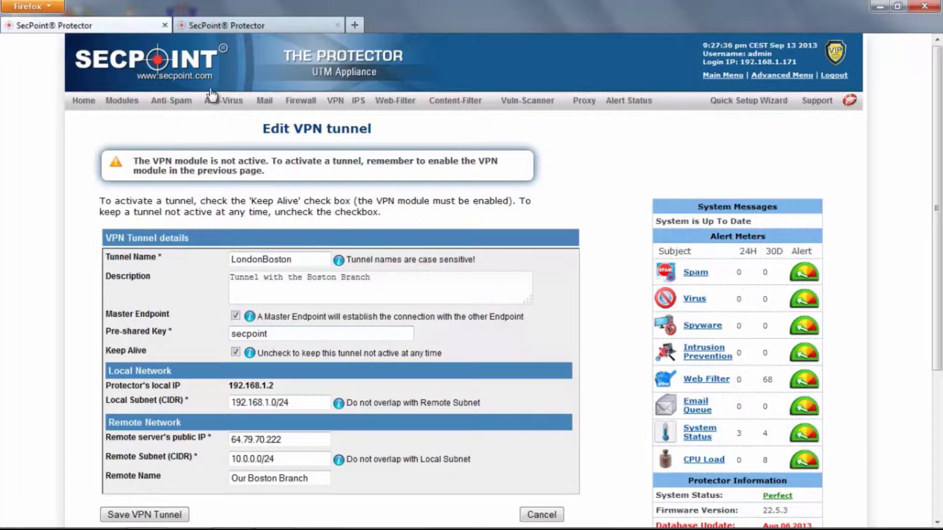
click(214, 26)
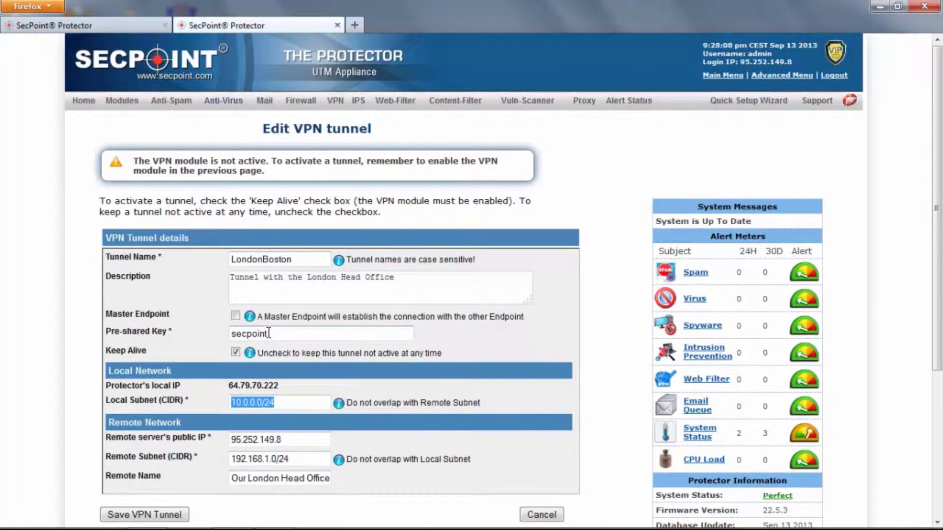
drag(270, 333, 176, 333)
click(176, 333)
click(275, 335)
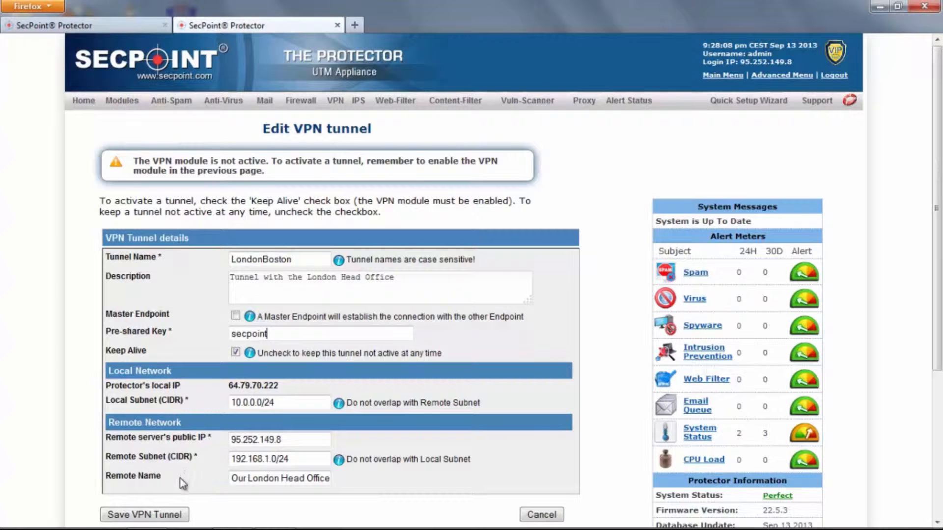
click(165, 523)
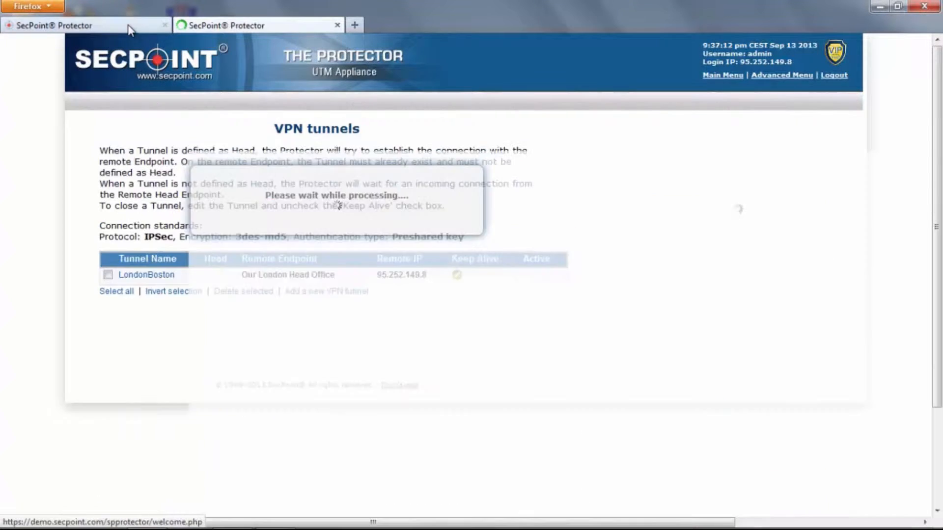
- Save the Boston-side LondonBoston tunnel and enable the London Protector's VPN module
click(130, 30)
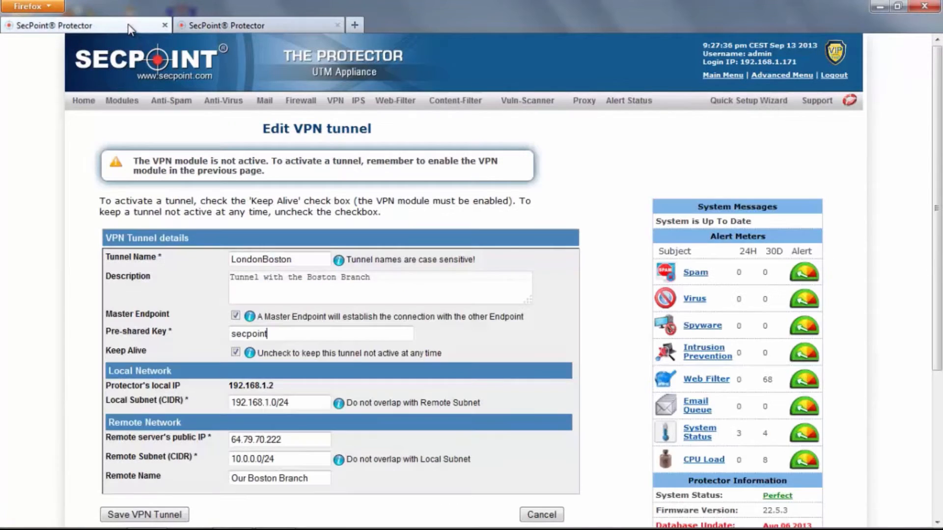
click(146, 517)
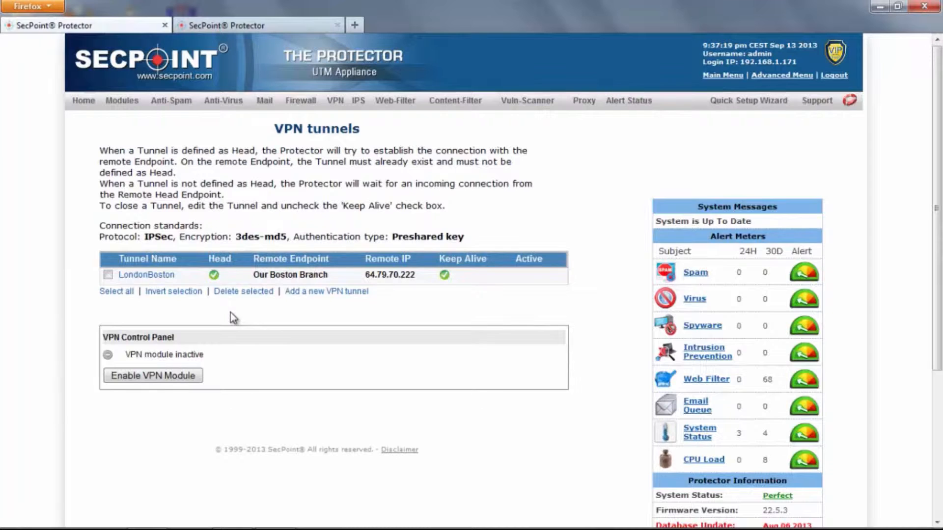
click(242, 25)
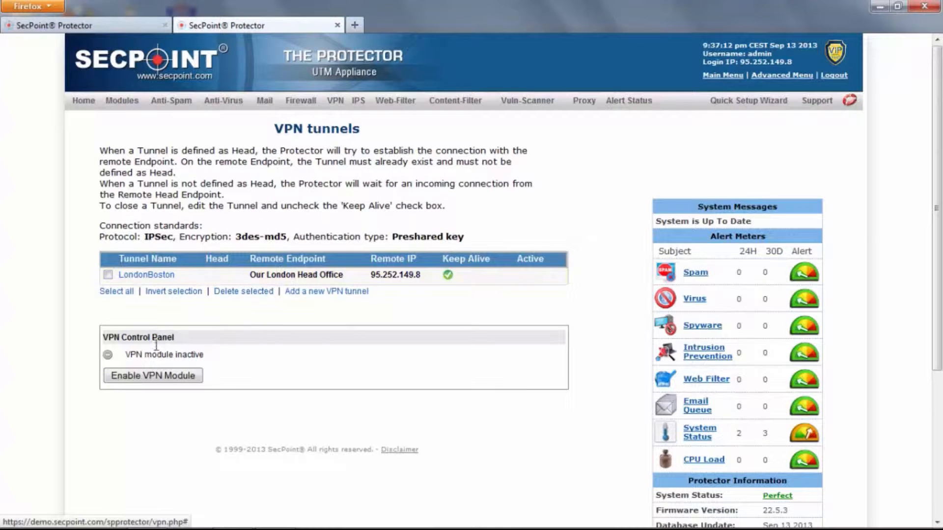
click(153, 376)
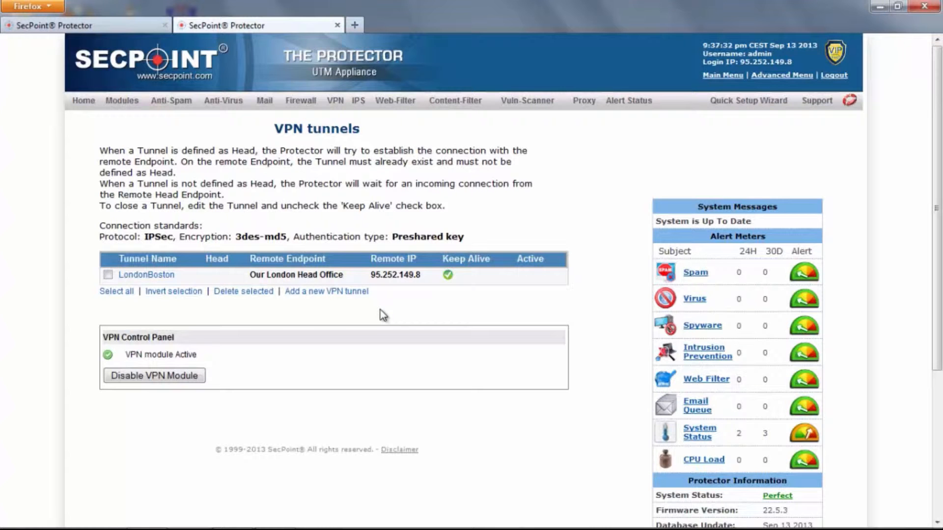
click(129, 27)
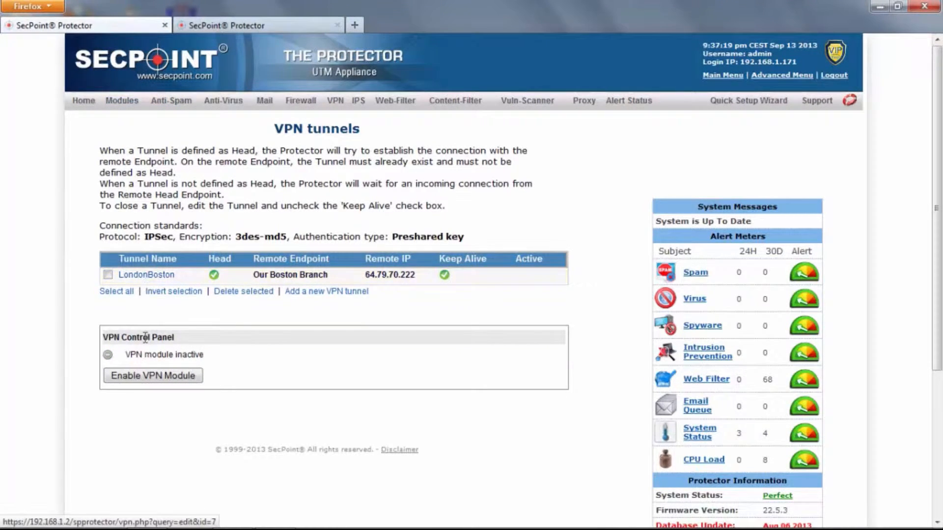
- Enable the Boston Protector's VPN module and confirm LondonBoston shows Active on the London side
click(148, 377)
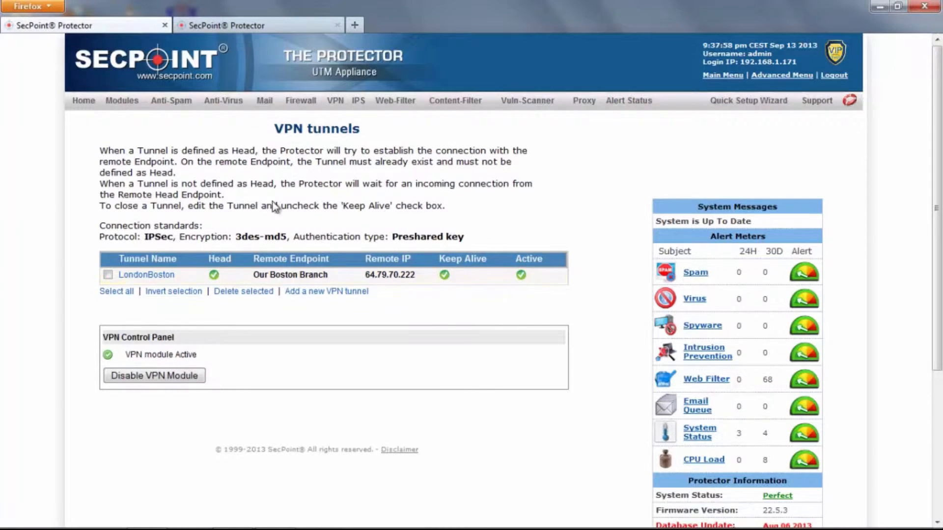
click(249, 25)
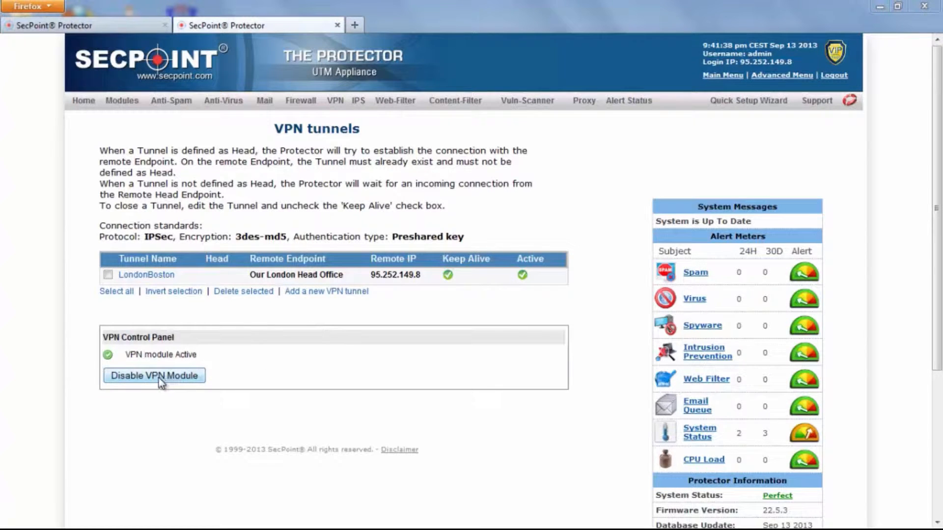
- Review the LondonBoston tunnel settings and cancel, leaving them unchanged
click(147, 276)
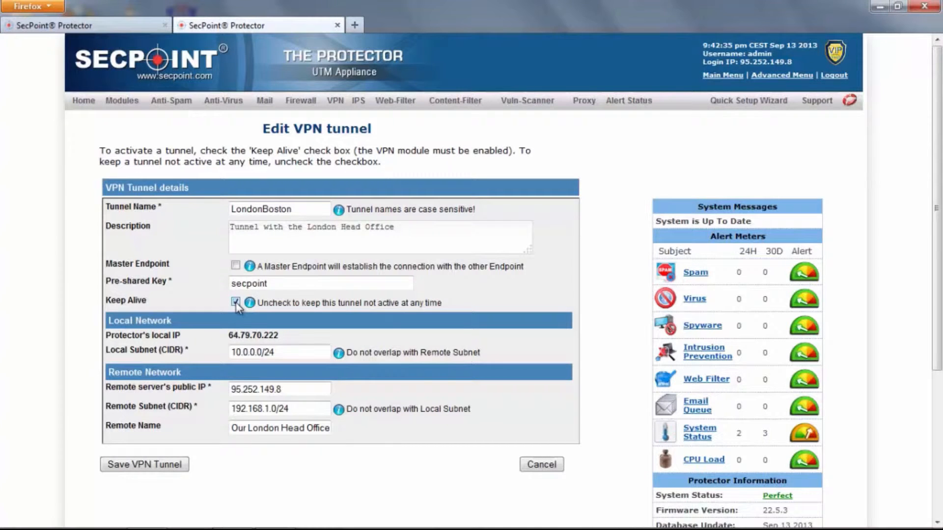
click(552, 467)
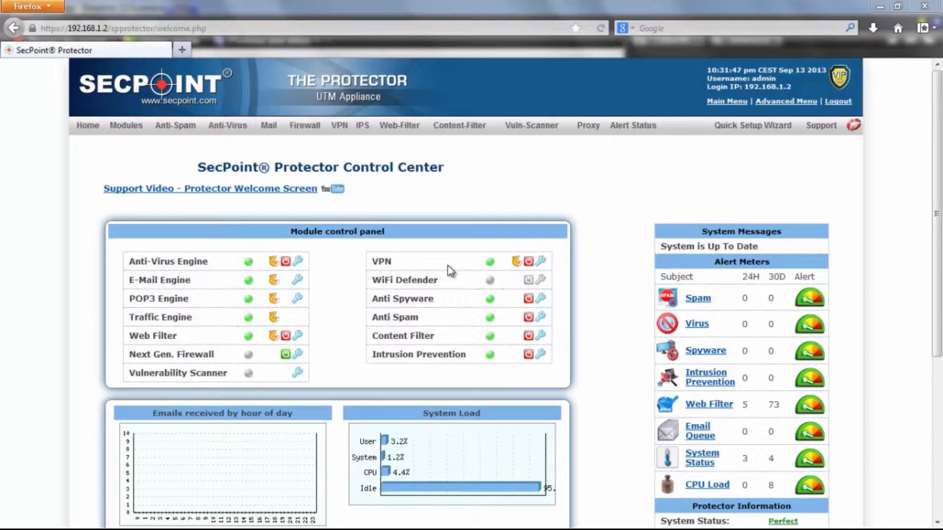
- View the Web-Filter Blanket Block configuration page, then the Group Policies page
click(401, 129)
mouse_move(415, 184)
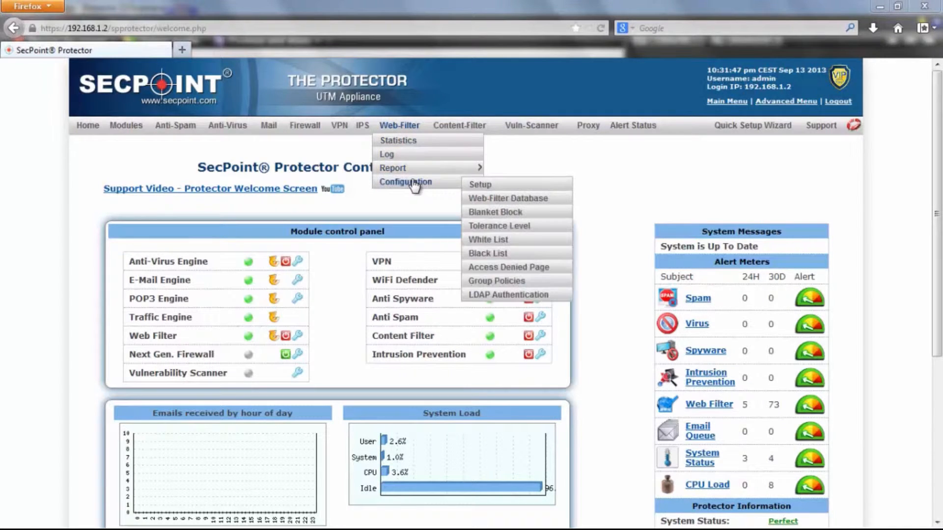
click(483, 212)
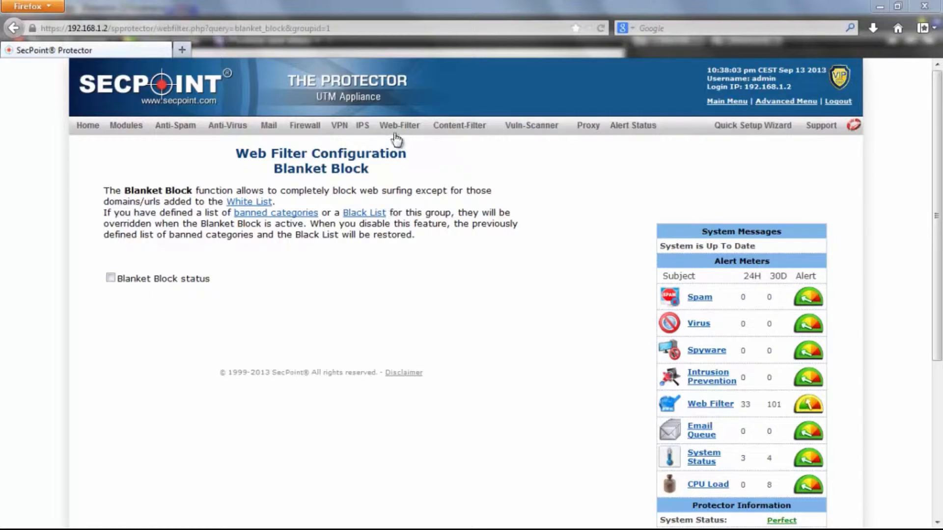
mouse_move(397, 139)
mouse_move(404, 186)
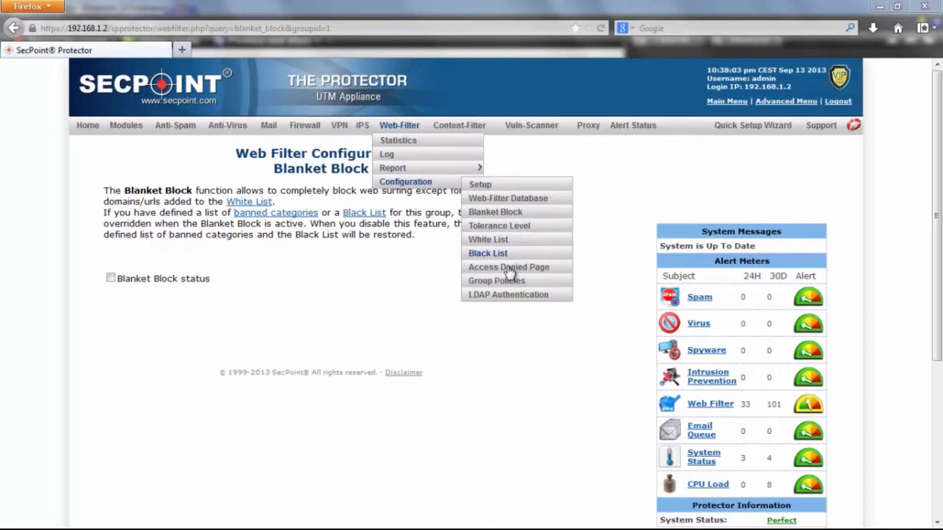
click(509, 284)
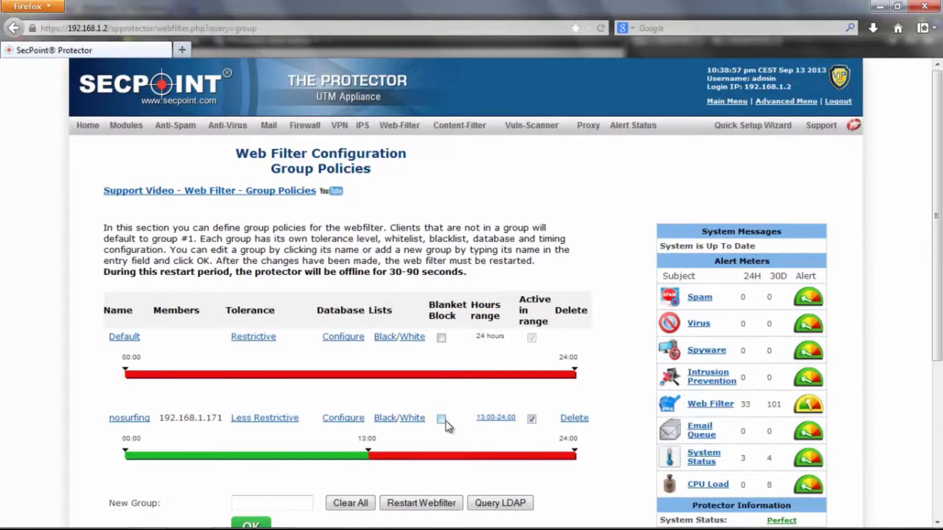
- Review the nosurfing group's member 192.168.1.171 and its White List entries, including amazon.com
scroll(442, 404, down, 3)
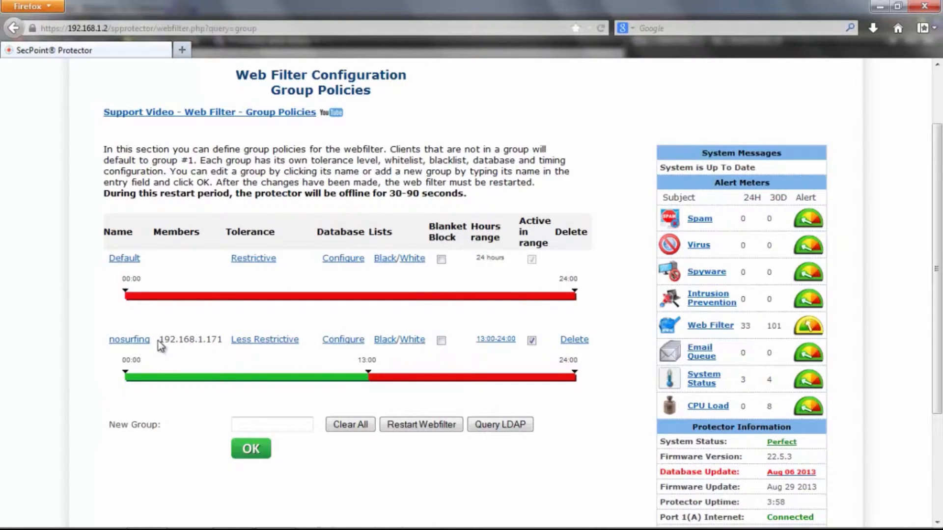
drag(158, 342, 220, 341)
click(223, 343)
click(401, 344)
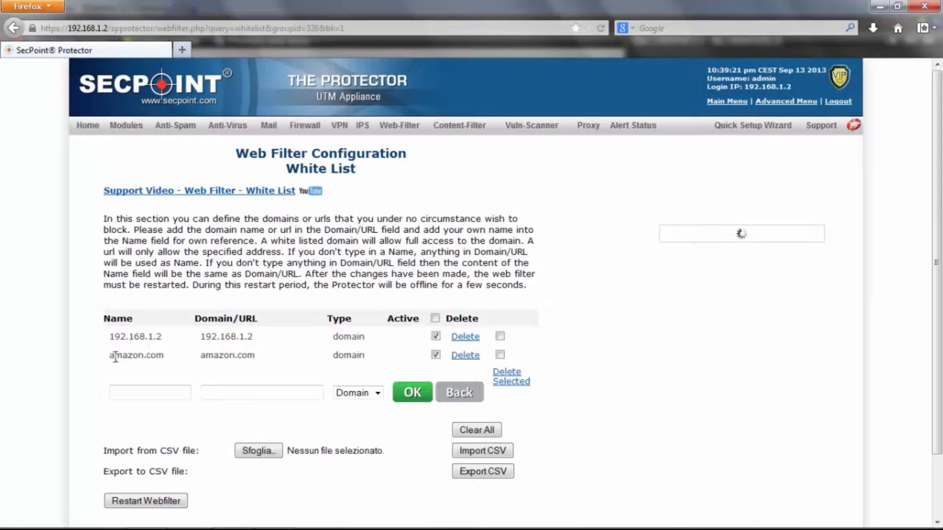
drag(109, 355, 168, 367)
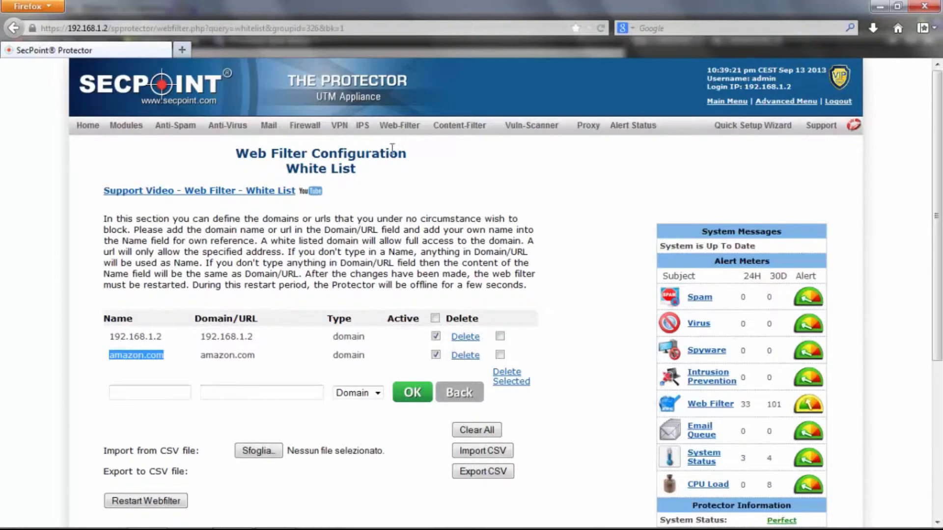
click(453, 396)
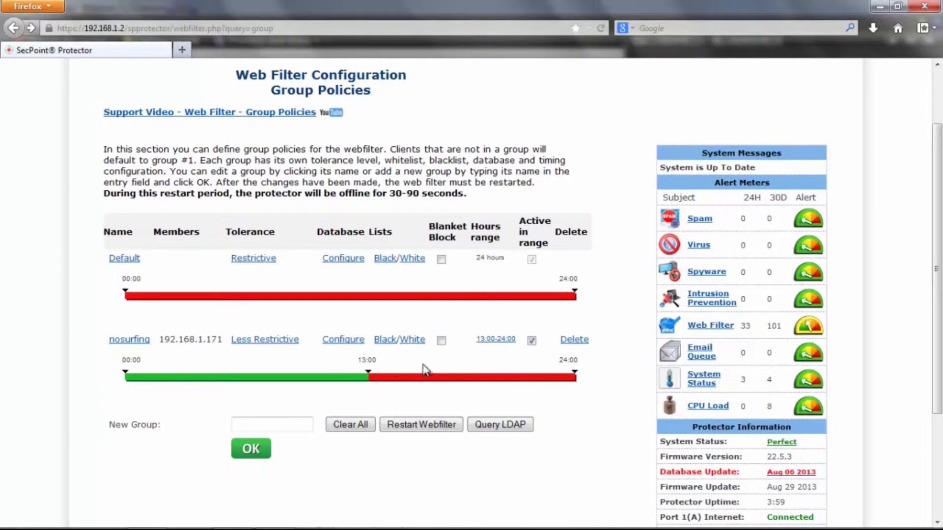
- Tick Blanket Block in the nosurfing row and restart the web filter
click(441, 340)
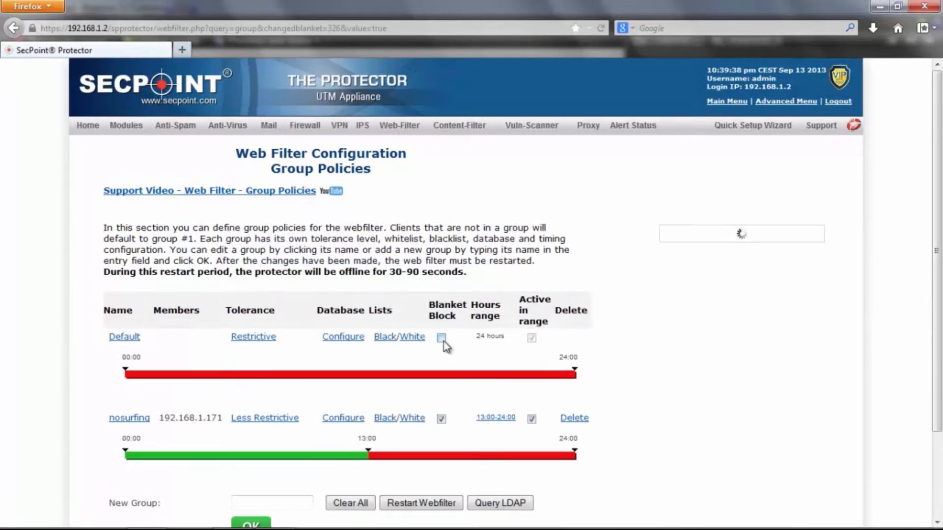
scroll(445, 430, down, 3)
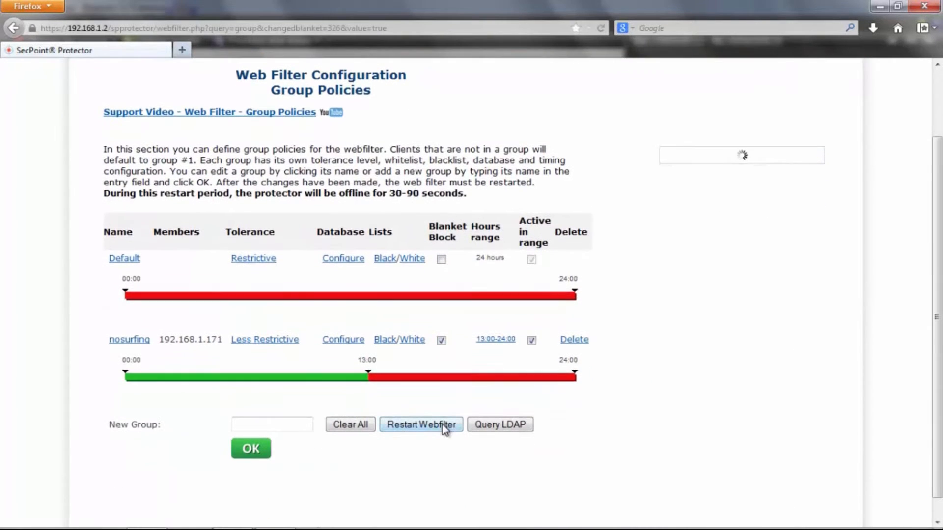
click(421, 426)
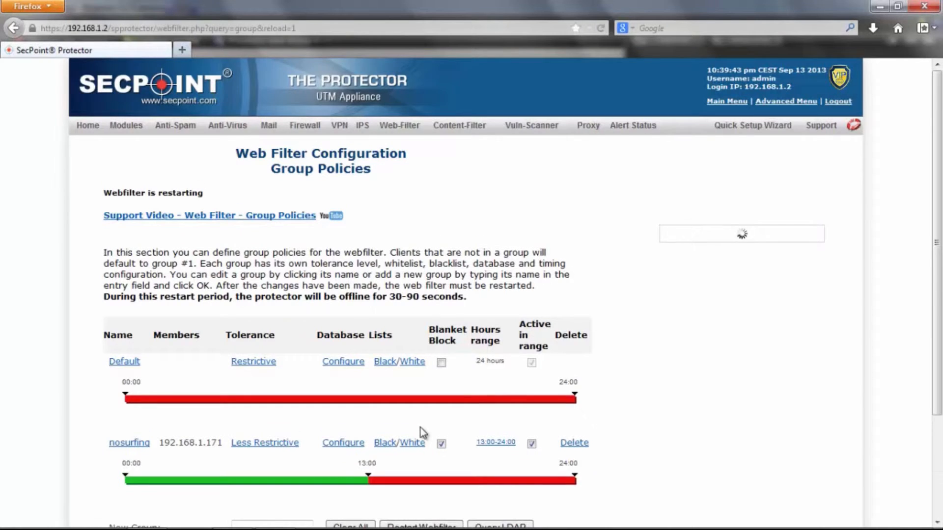
scroll(421, 428, down, 3)
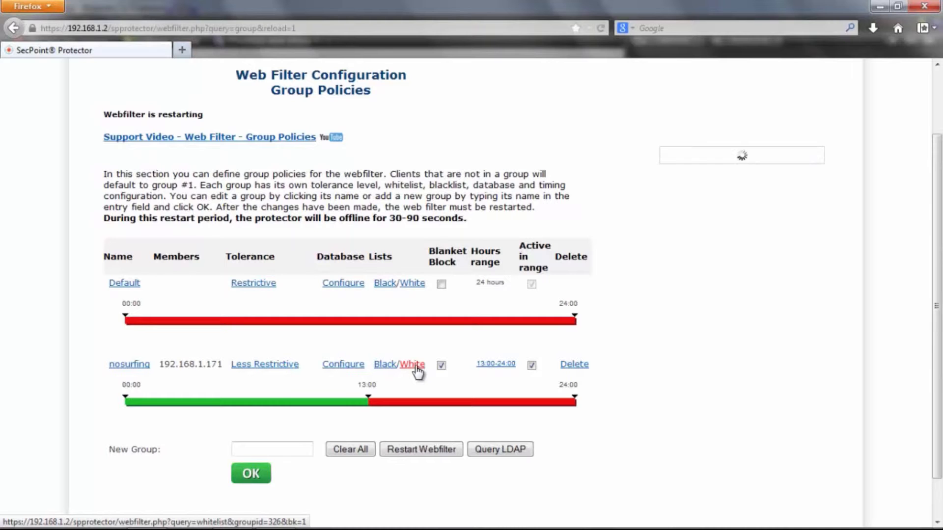
- Load amazon.com in a new tab to test whitelisted access
click(182, 50)
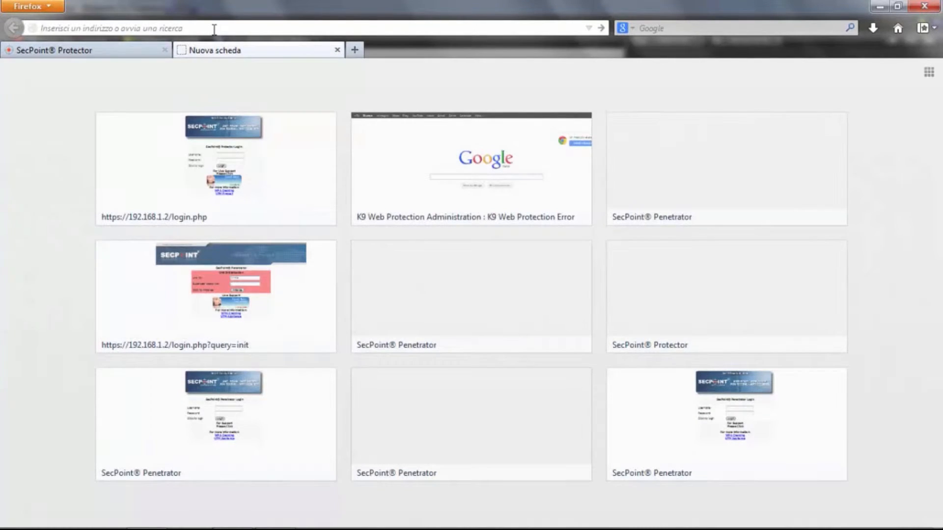
text(amazon.com)
key(Return)
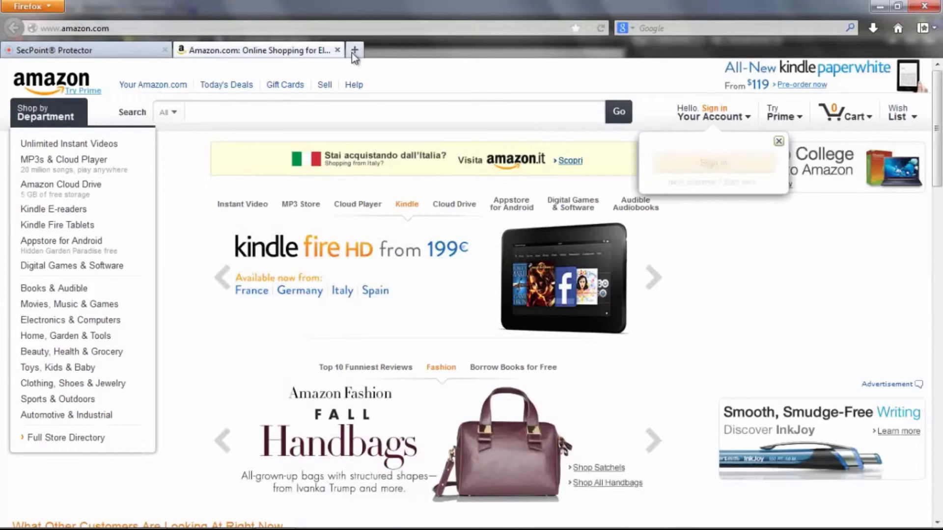
- Load secpoint.com in another tab and confirm it is denied by Blanket Block
click(354, 50)
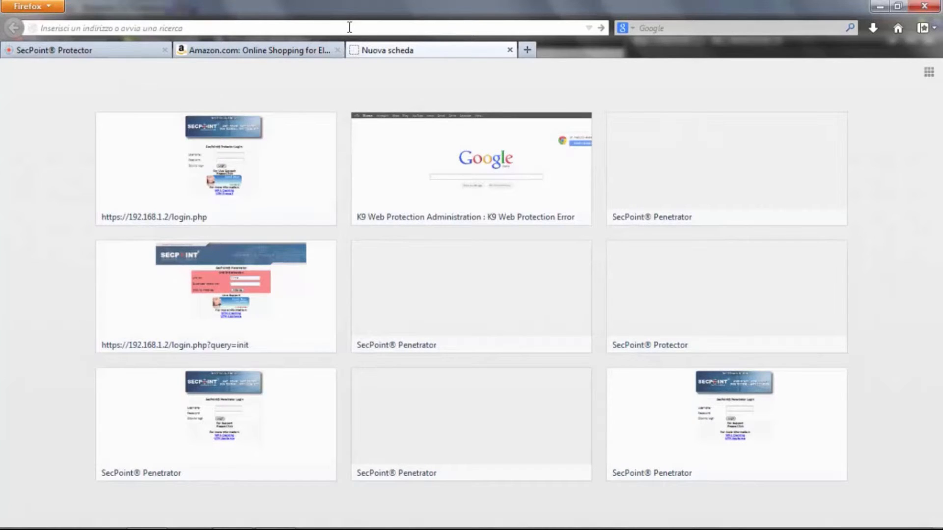
text(secpoint.com)
key(Return)
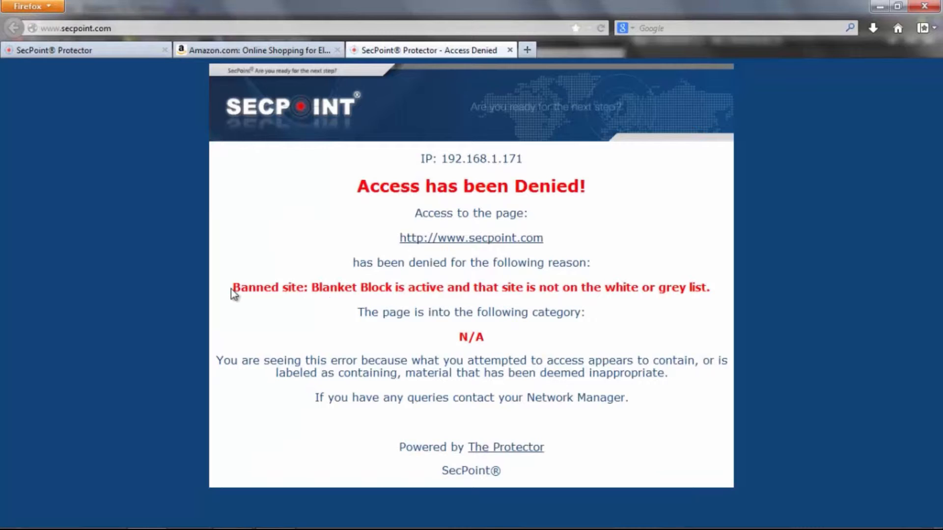
drag(232, 289, 443, 291)
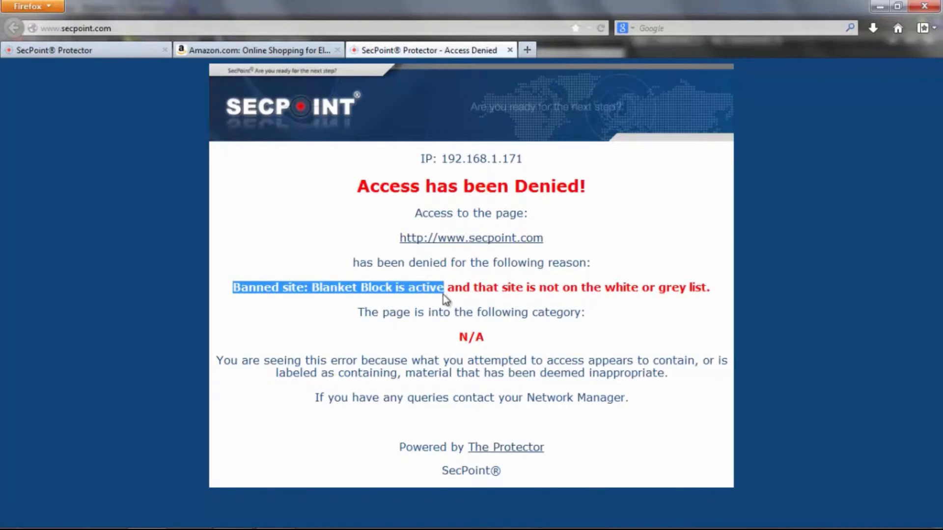
click(444, 308)
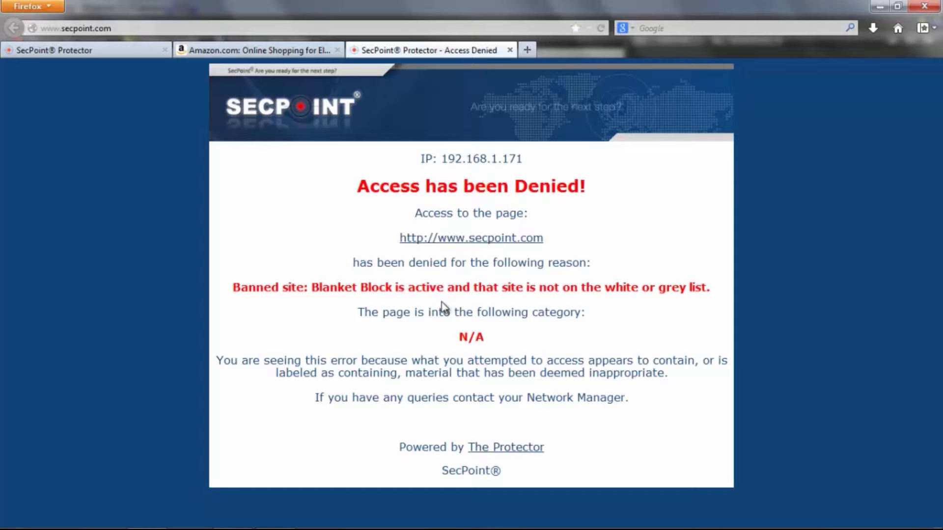
click(118, 53)
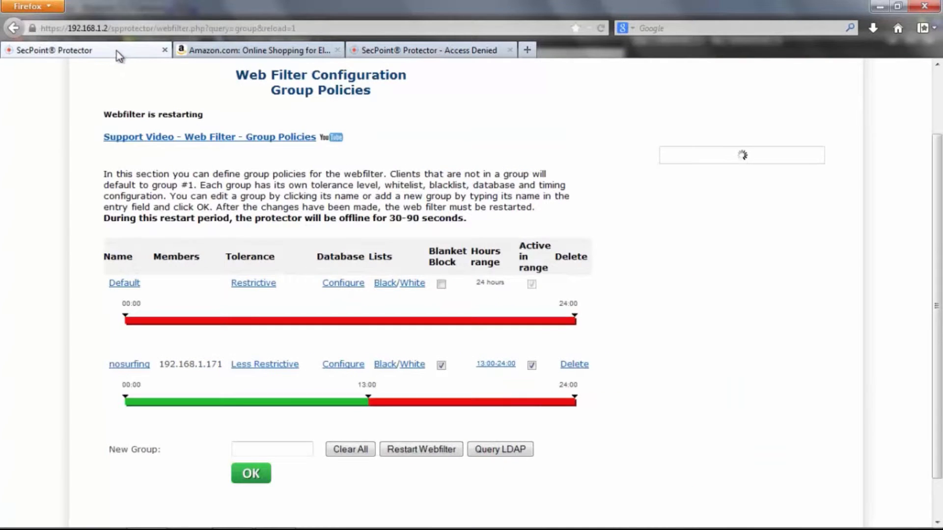
- Remove amazon.com from the nosurfing group's White List and restart the web filter
click(417, 369)
click(464, 359)
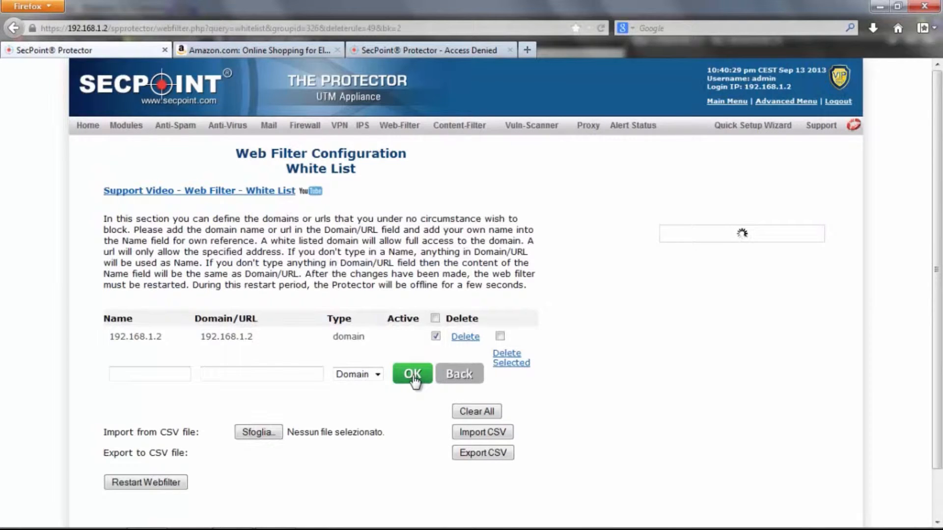
click(414, 380)
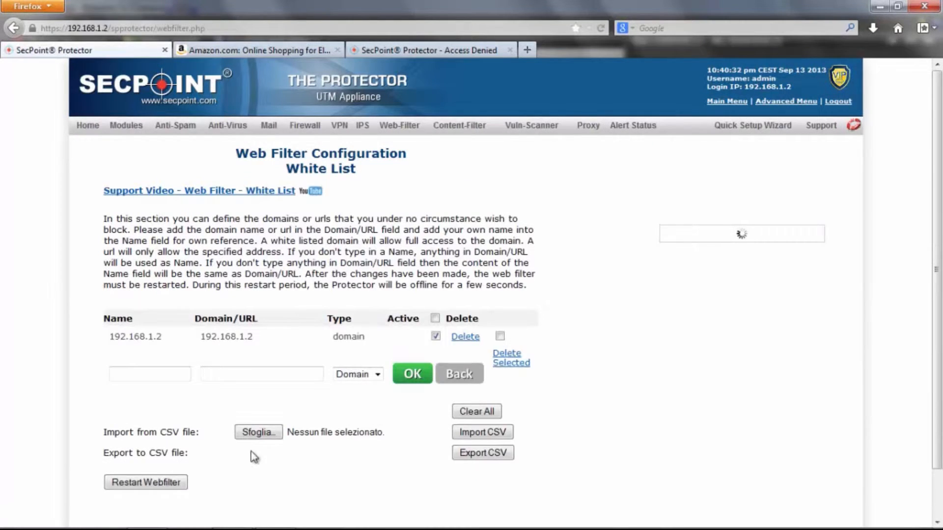
click(147, 483)
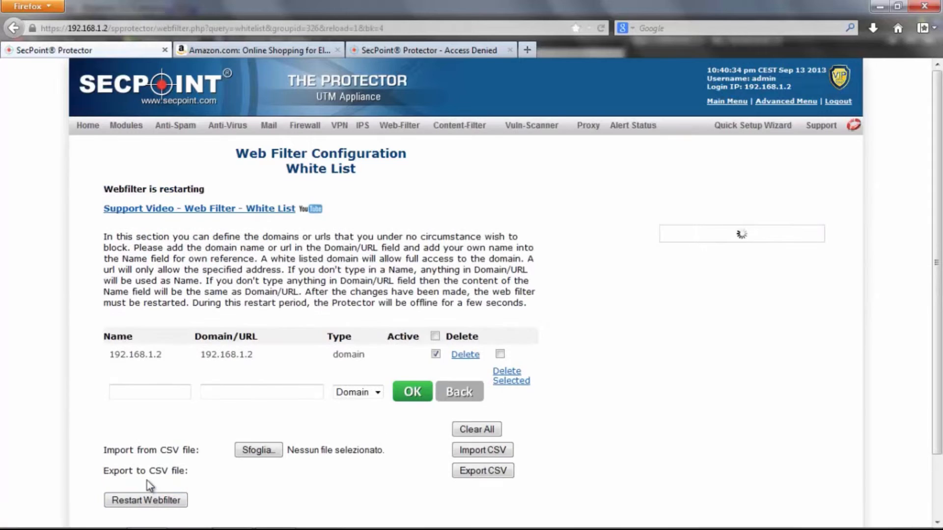
click(229, 49)
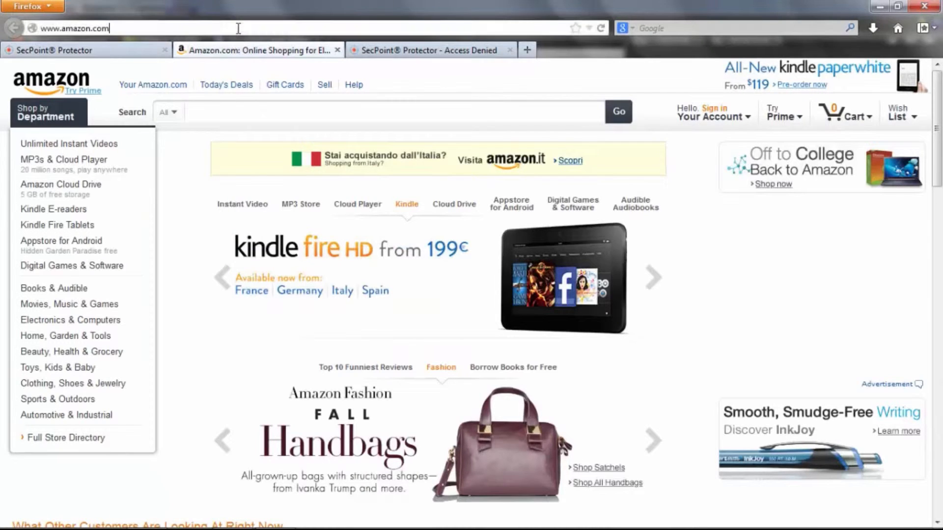
click(239, 28)
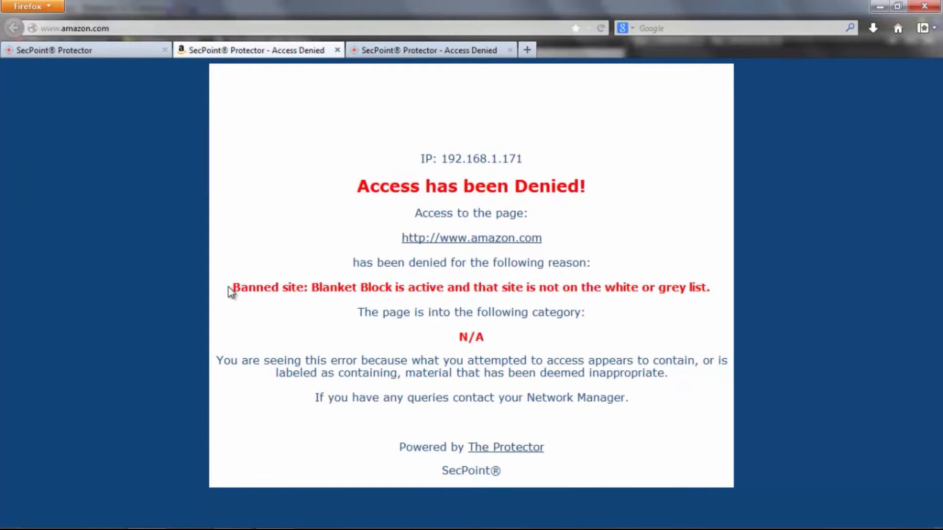
drag(228, 288, 462, 289)
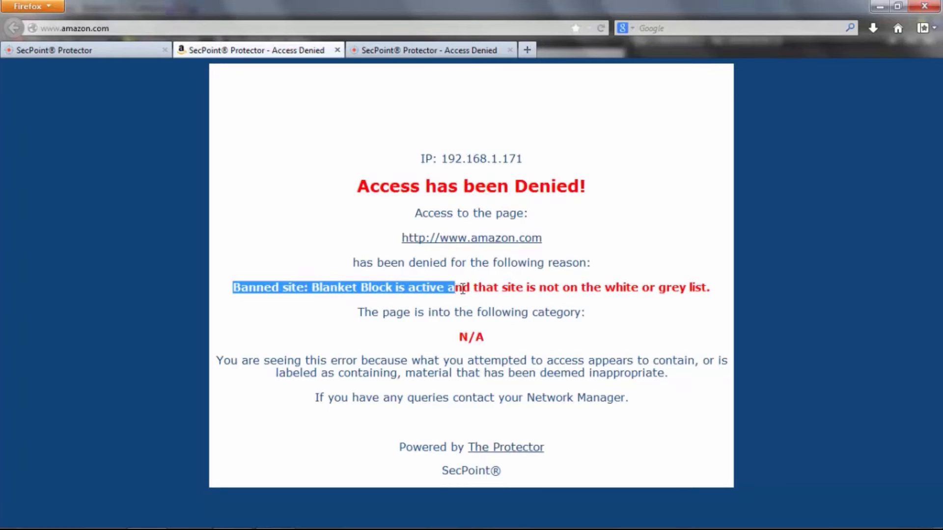
click(460, 304)
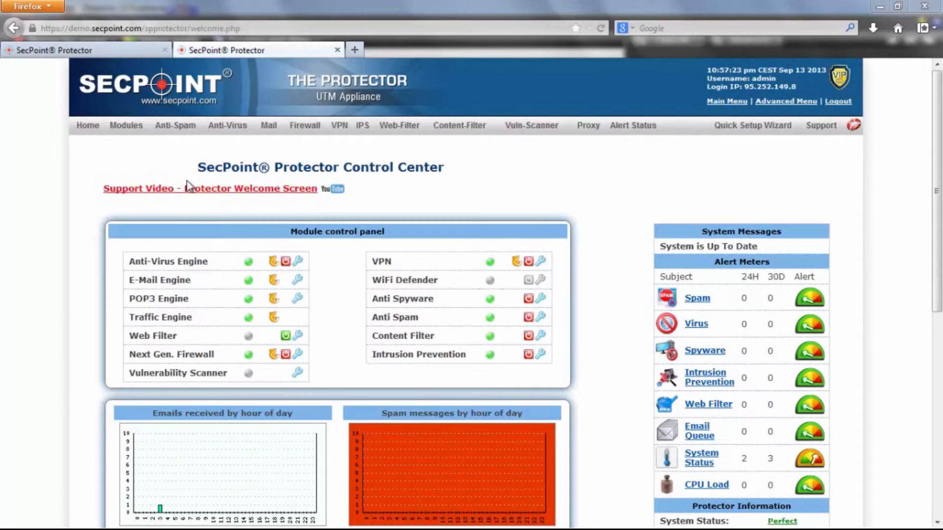
- Search the quarantine message listing with the interval set to Last 7 days
mouse_move(175, 126)
mouse_move(178, 154)
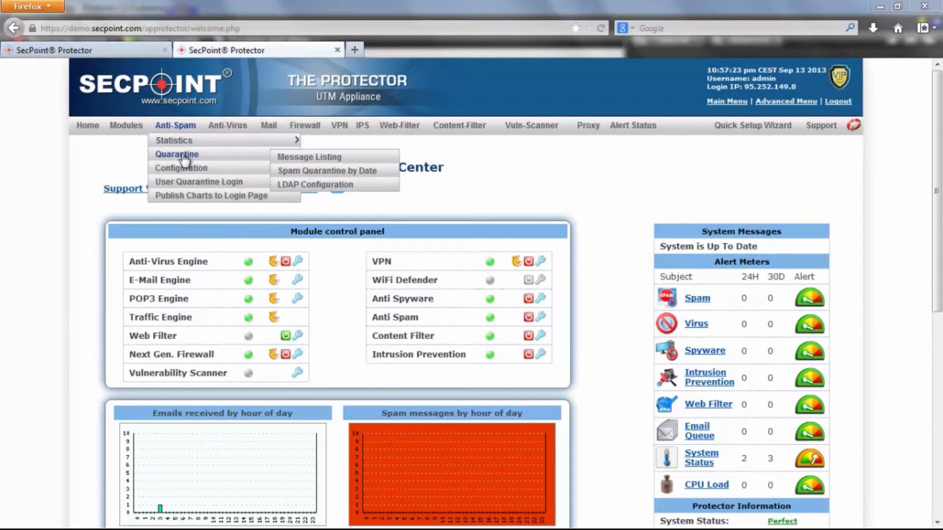
click(283, 159)
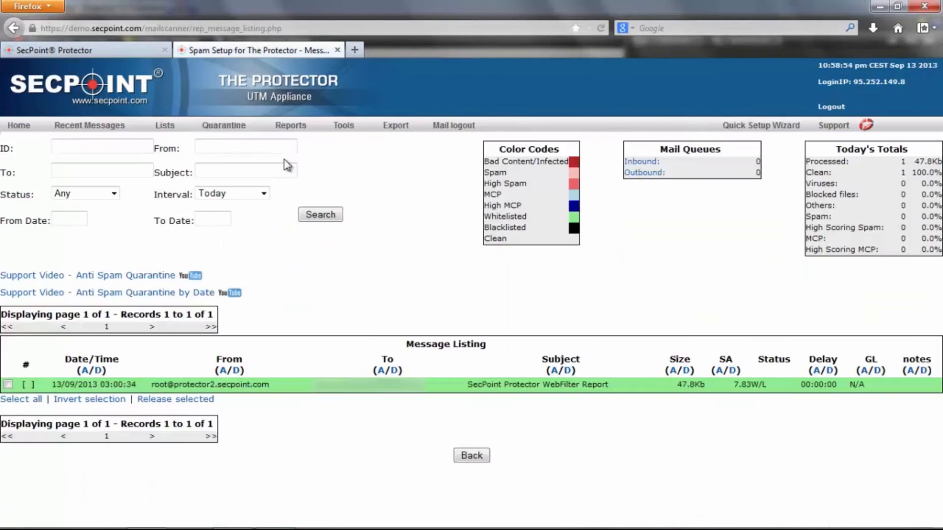
click(265, 193)
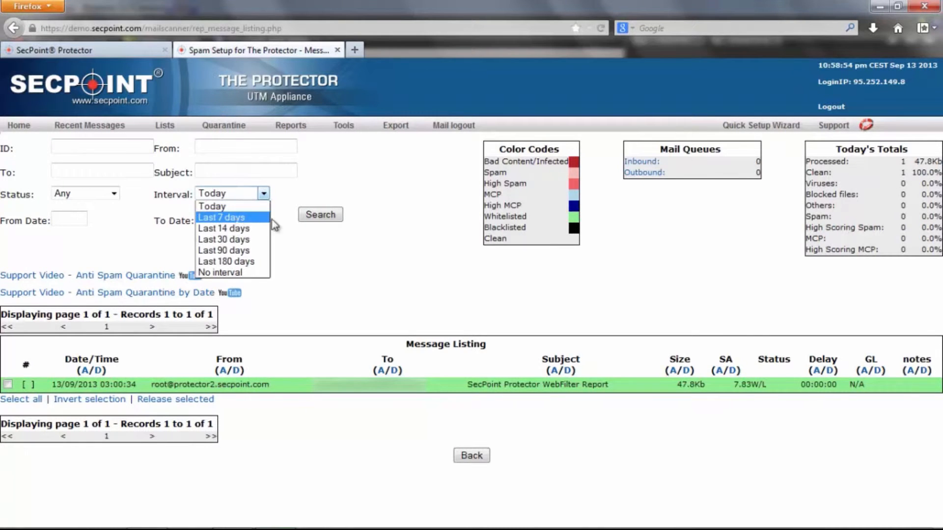
click(230, 217)
click(312, 220)
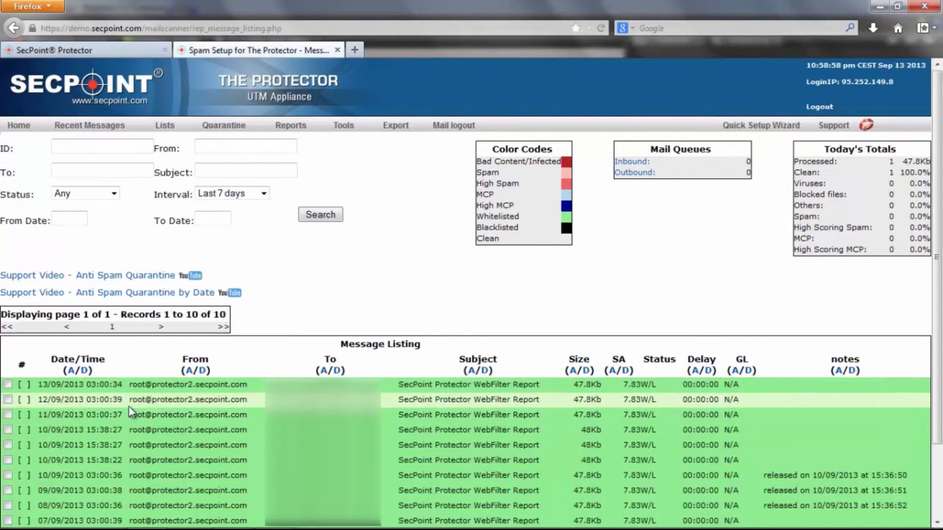
- Release the ticked WebFilter Report messages, including 12/09/2013, and refresh the listing
scroll(124, 411, down, 3)
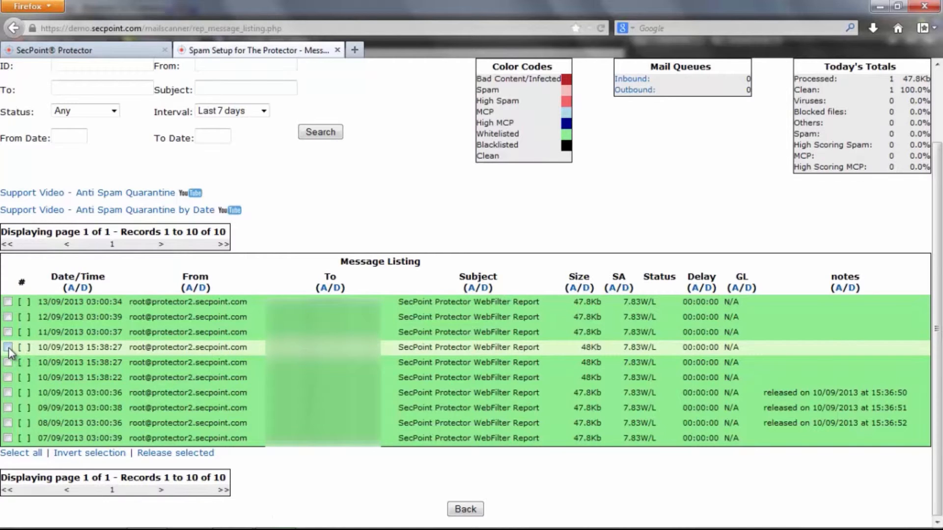
click(8, 317)
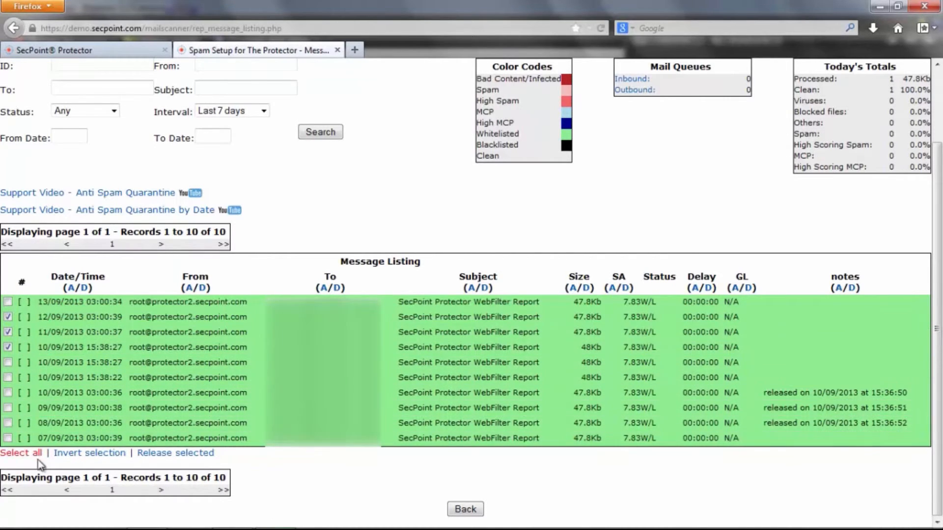
click(165, 454)
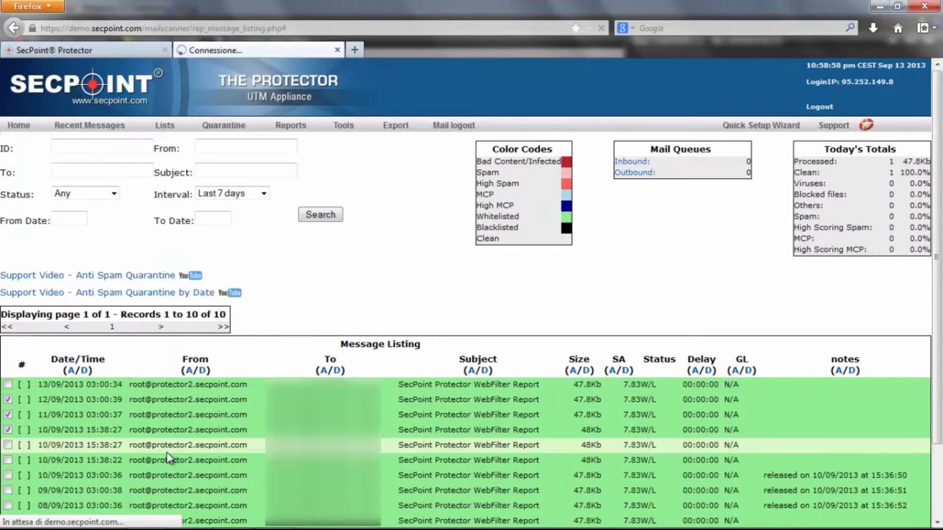
scroll(172, 458, down, 3)
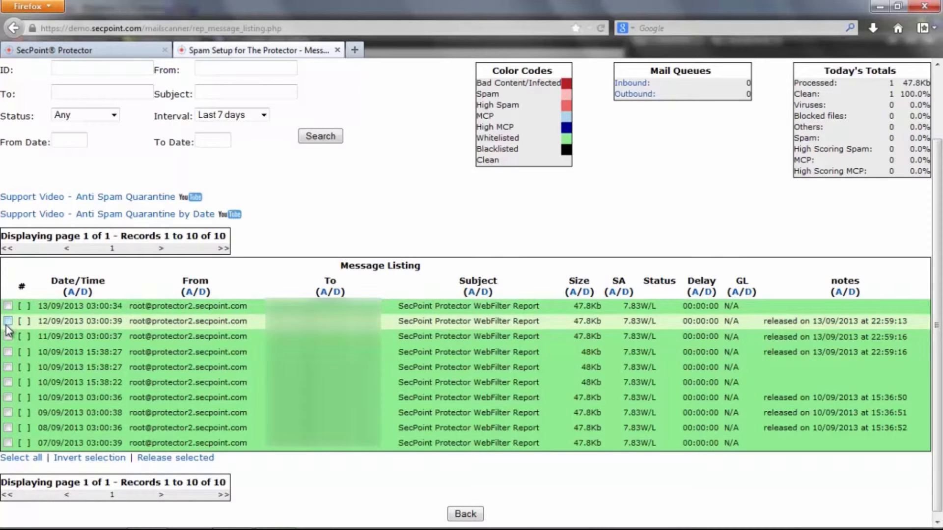
click(312, 139)
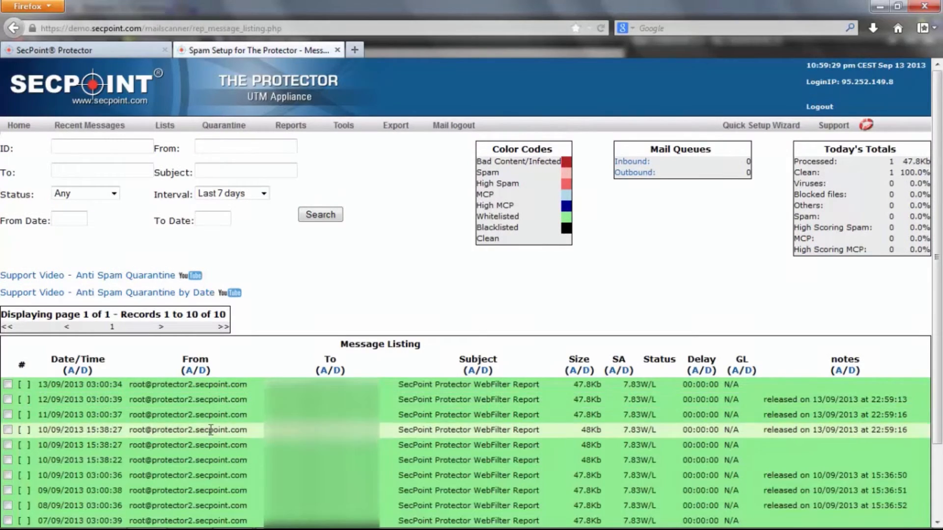
scroll(11, 393, down, 3)
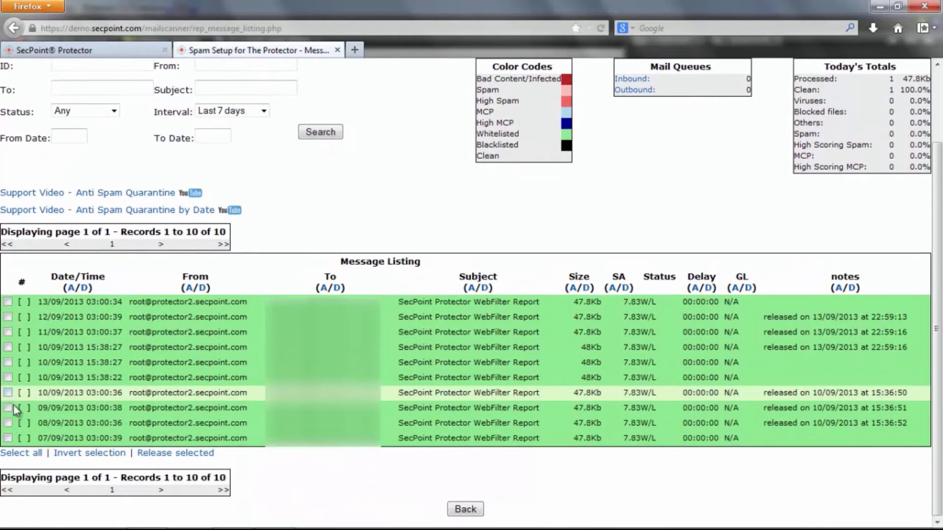
click(150, 452)
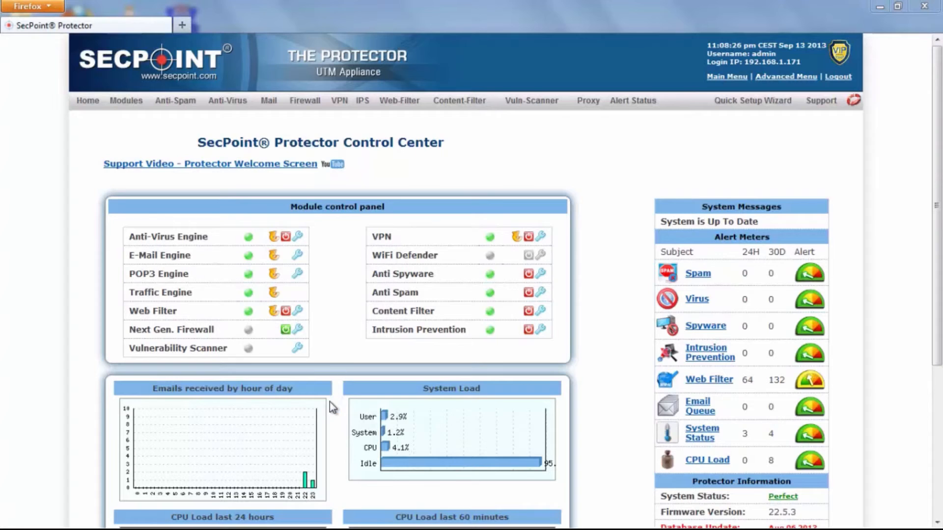
- Bring the browser showing the Protector Control Center dashboard to the front
click(588, 376)
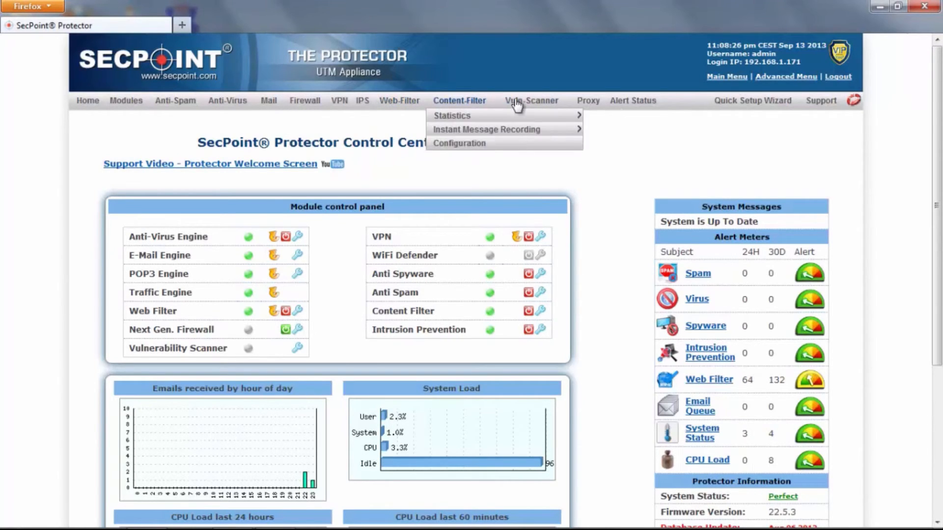
- Open the VIP Lounge login page in a new tab, then return to the Control Center
click(837, 60)
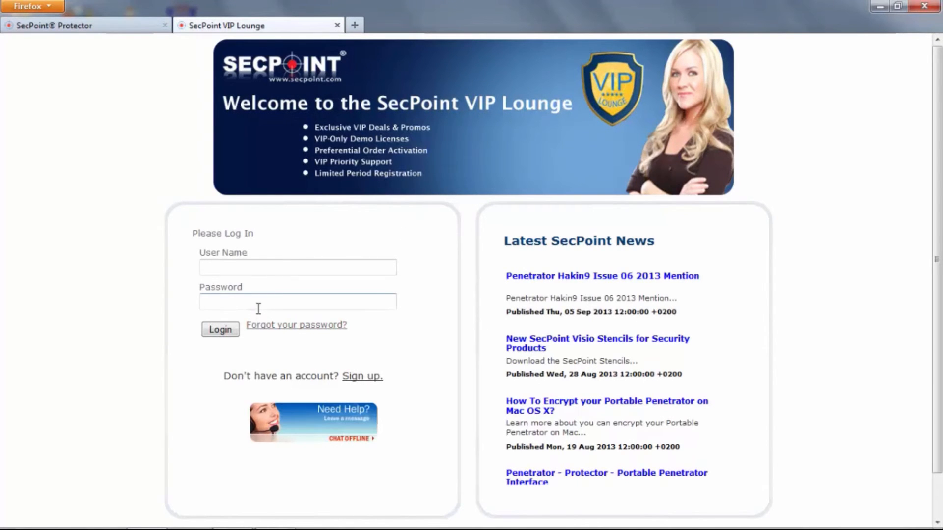
click(116, 25)
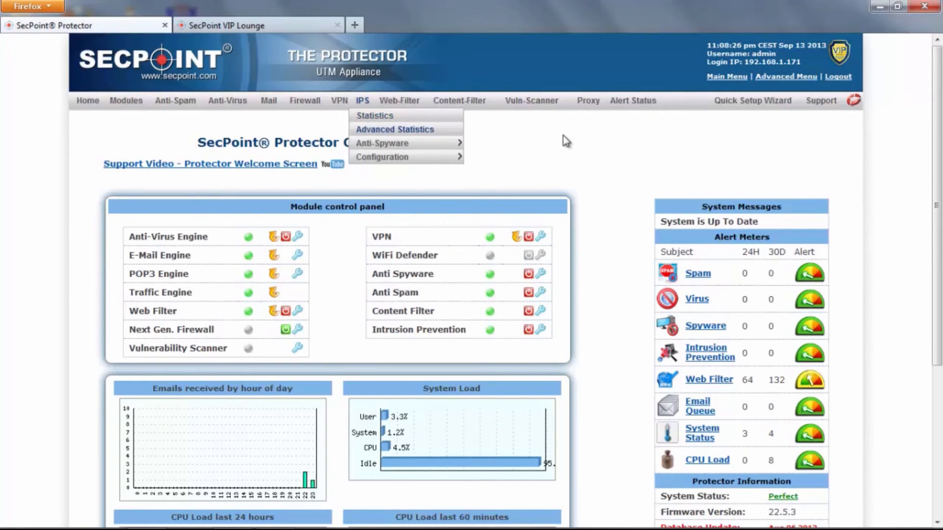